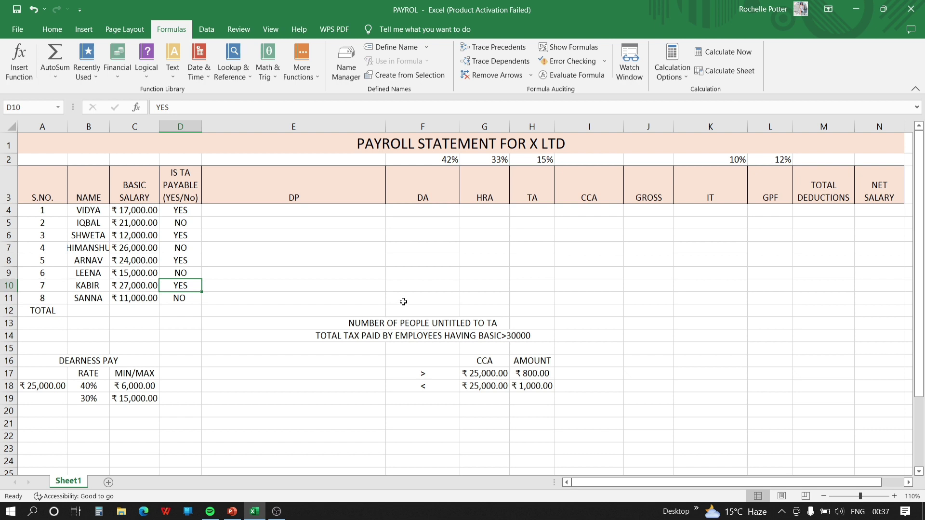
Start an IF formula in DP cell E4 that tests whether basic salary C4 is less than the absolute reference $A$18
left_click(290, 214)
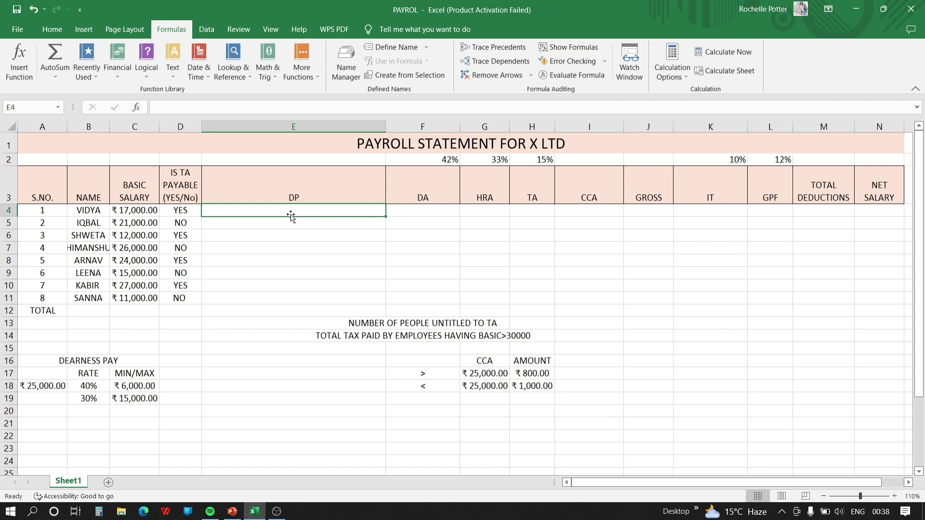
type("=")
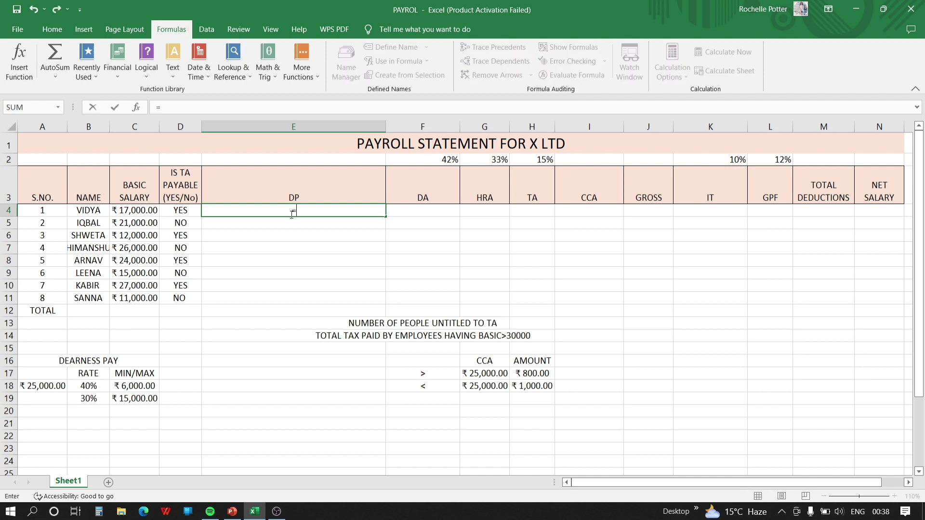
type("if(")
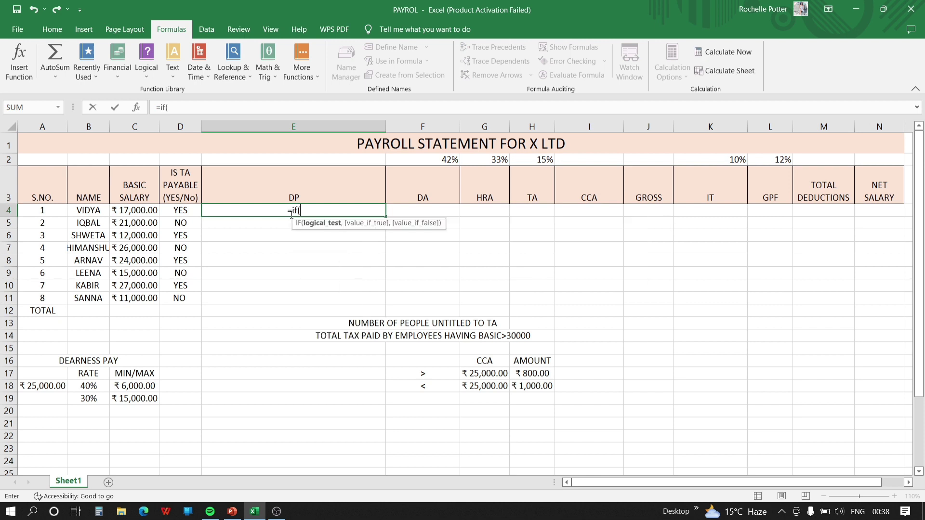
left_click(132, 211)
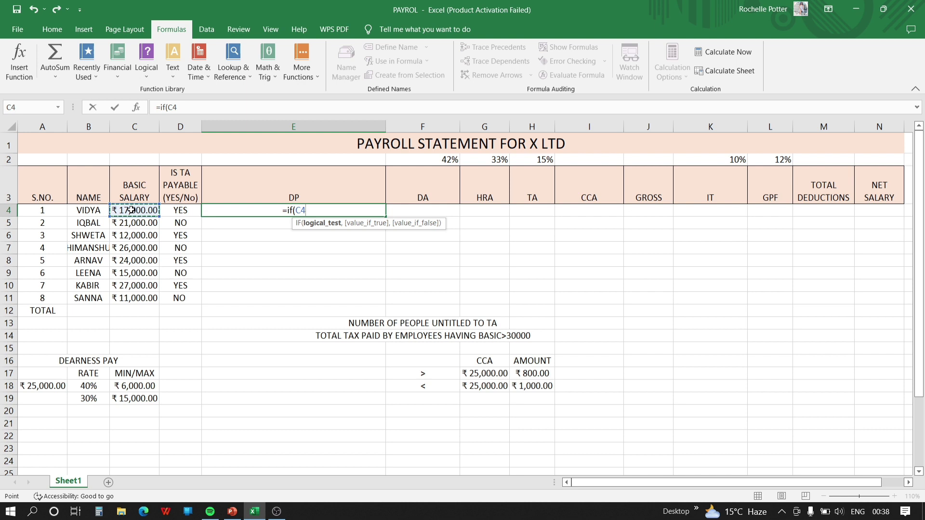
type("<")
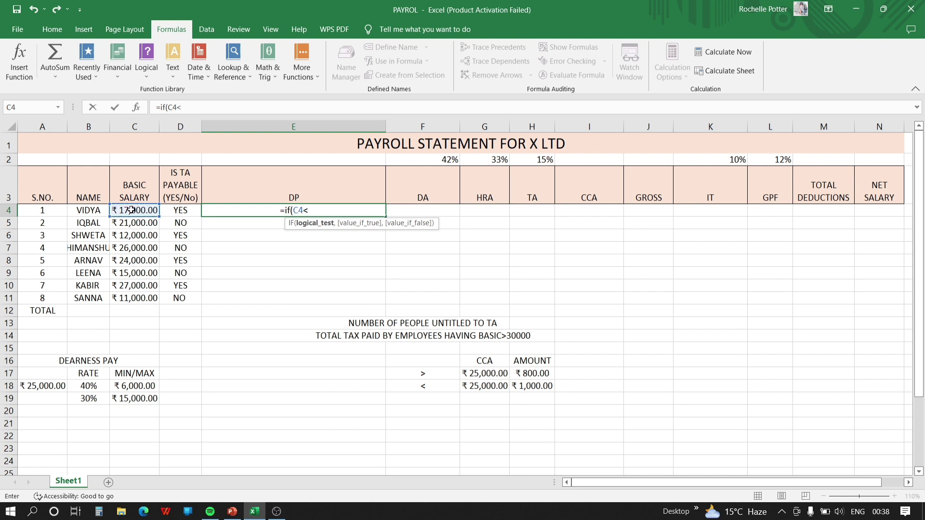
left_click(54, 388)
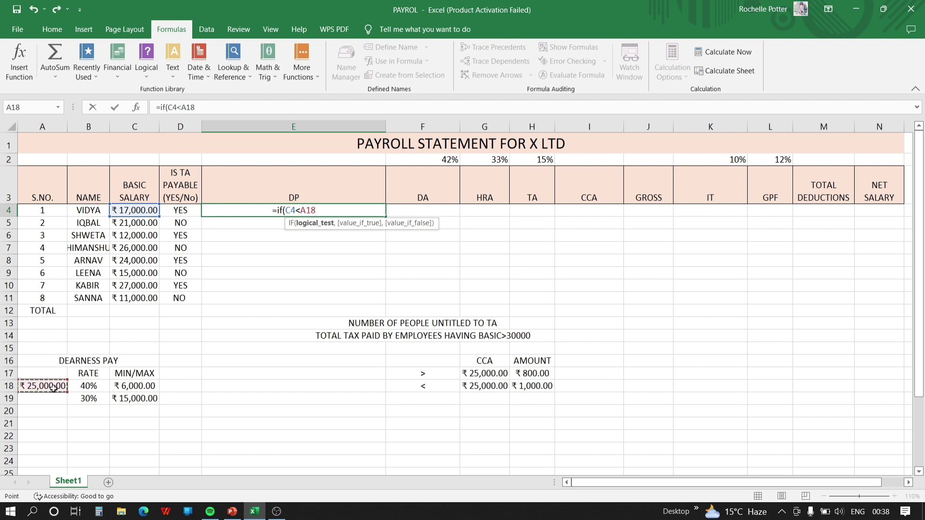
key("F4")
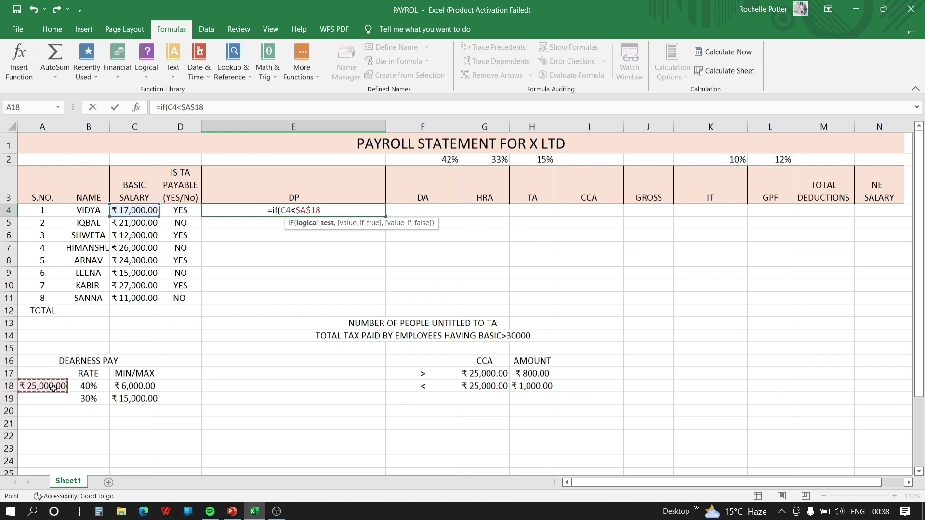
type(",")
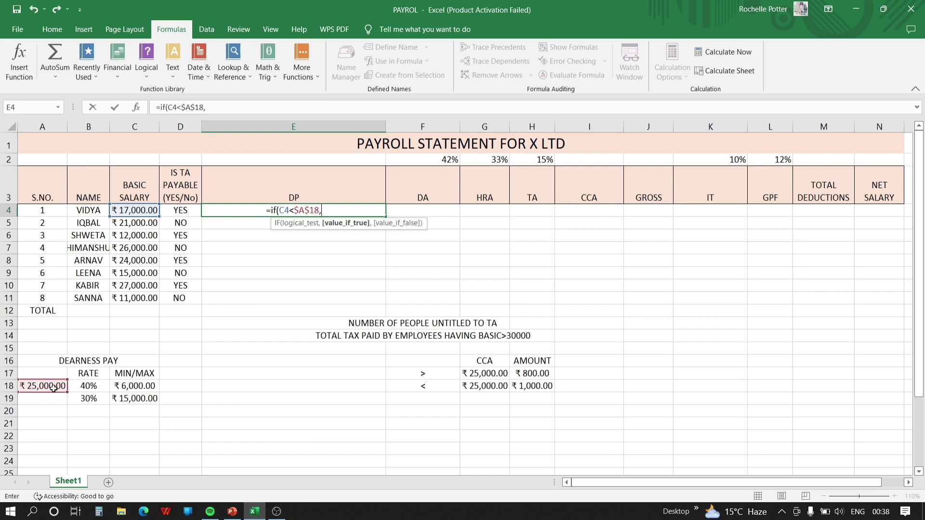
Give the IF formula the true value MAX($C$18,$B$18*C4), with the minimum amount and rate as absolute references
type("m")
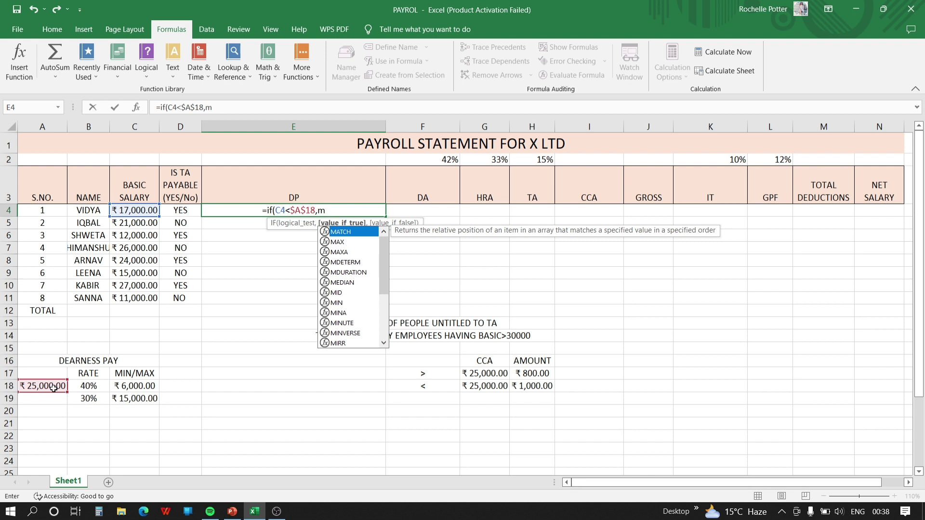
type("aX")
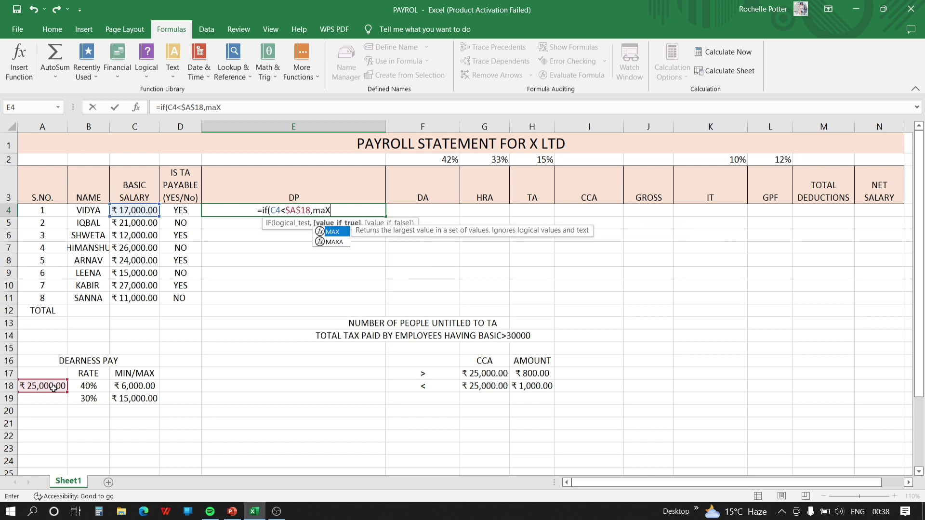
type("(")
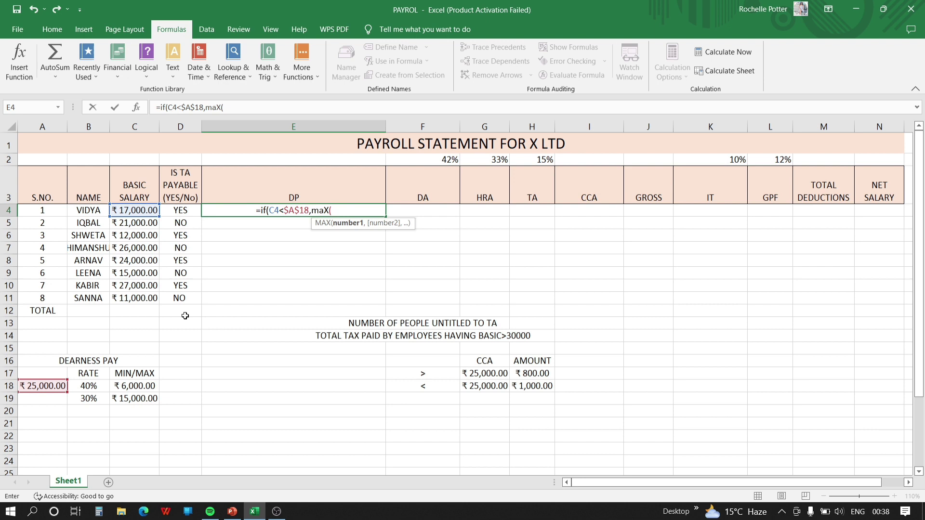
left_click(131, 385)
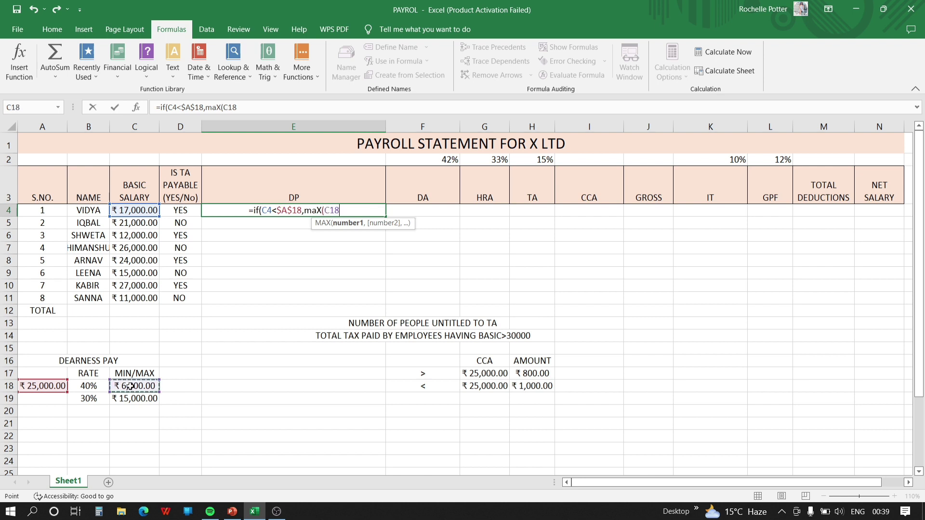
key("F4")
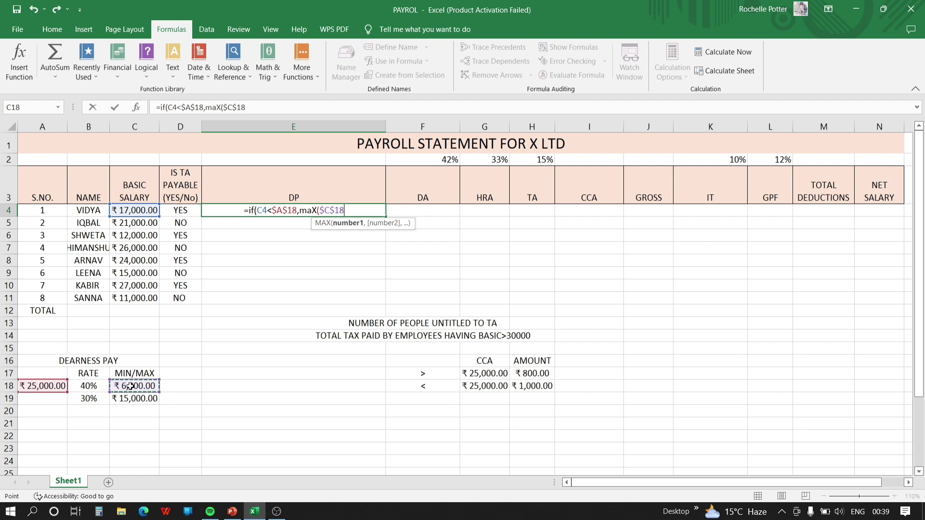
type(",")
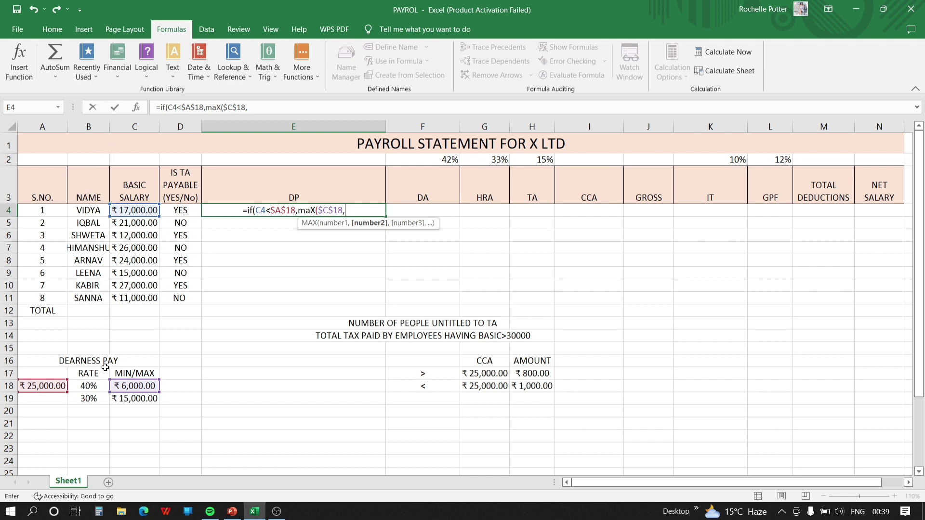
left_click(94, 387)
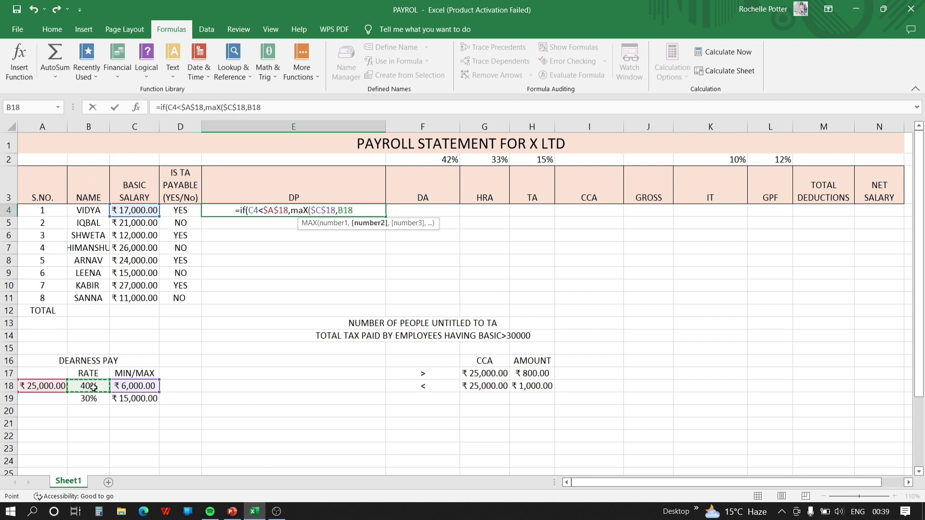
key("F4")
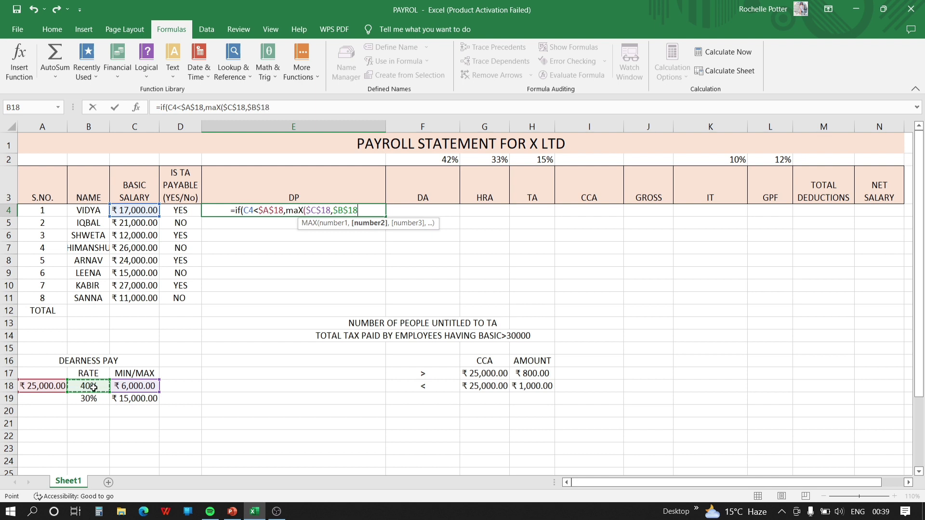
type("*")
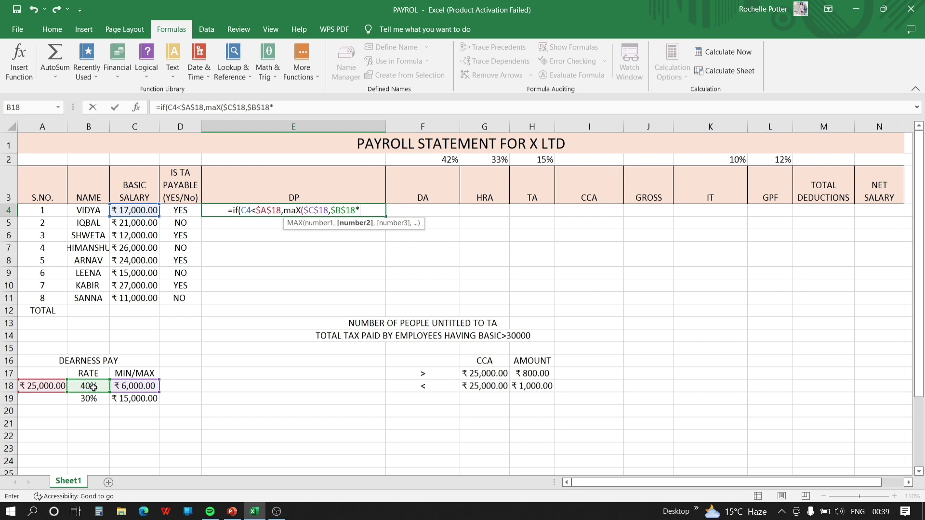
left_click(146, 211)
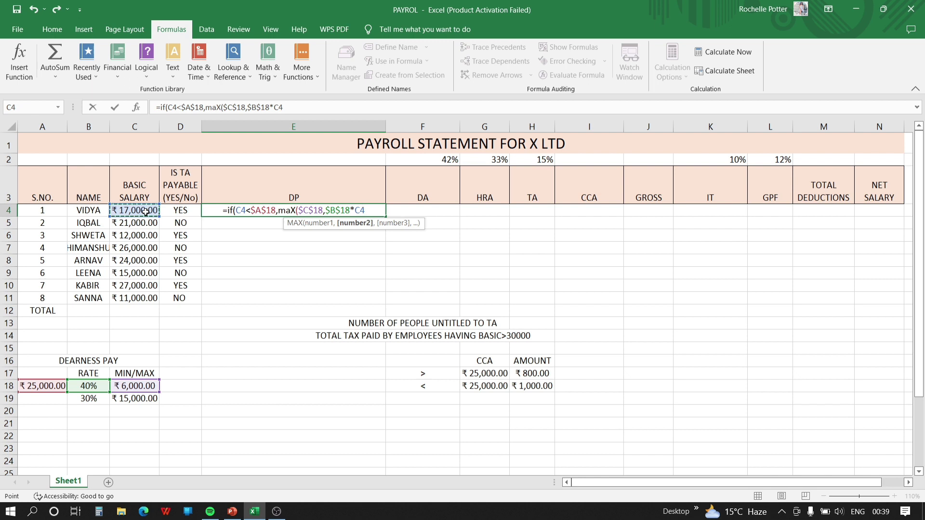
type(")")
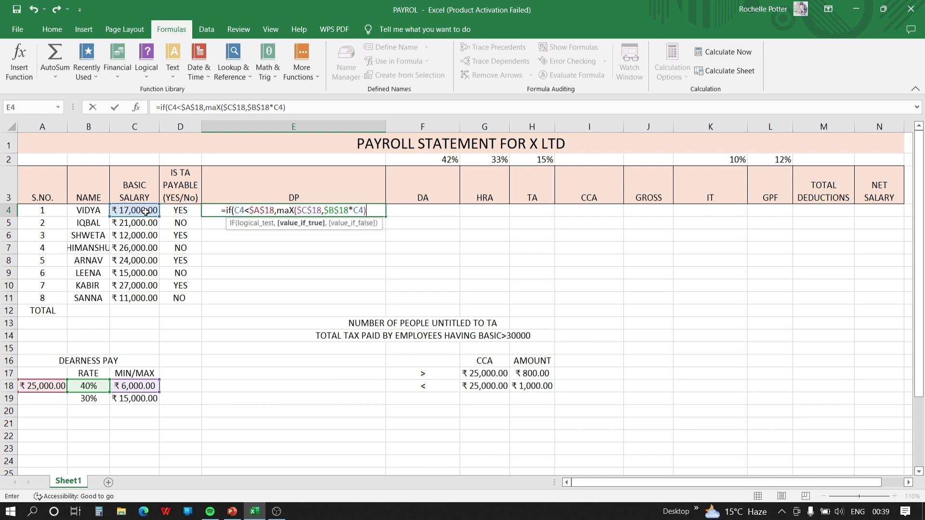
type(",")
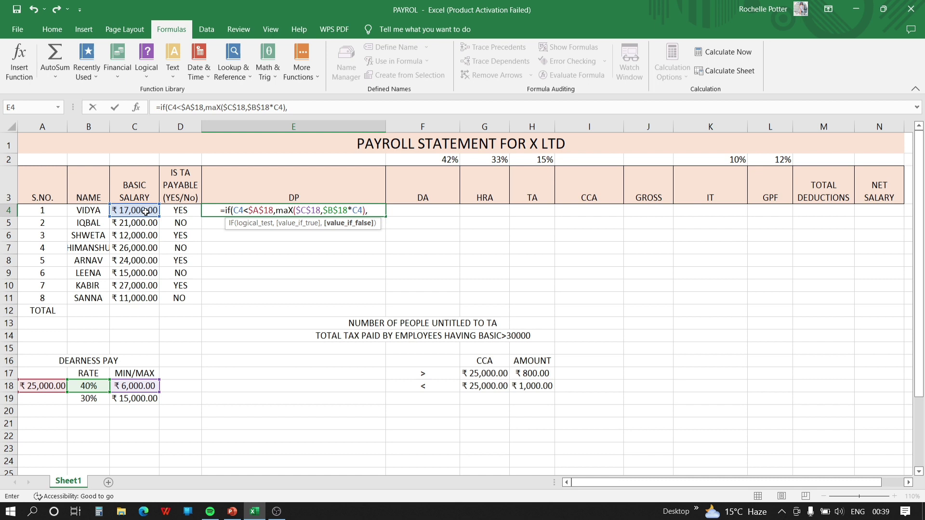
Finish the E4 formula with the false value MIN($C$19,$B$19*C4), accepting the closing-parenthesis correction
type("MIN")
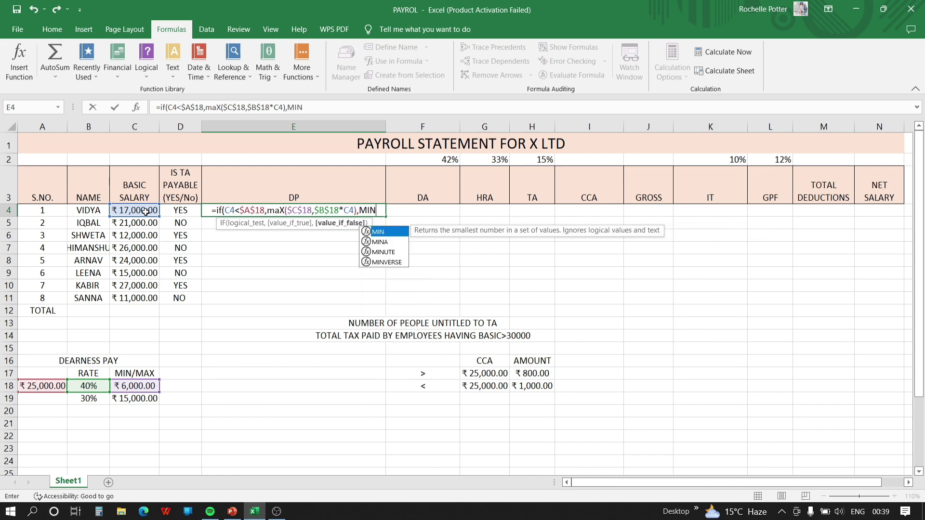
type("(")
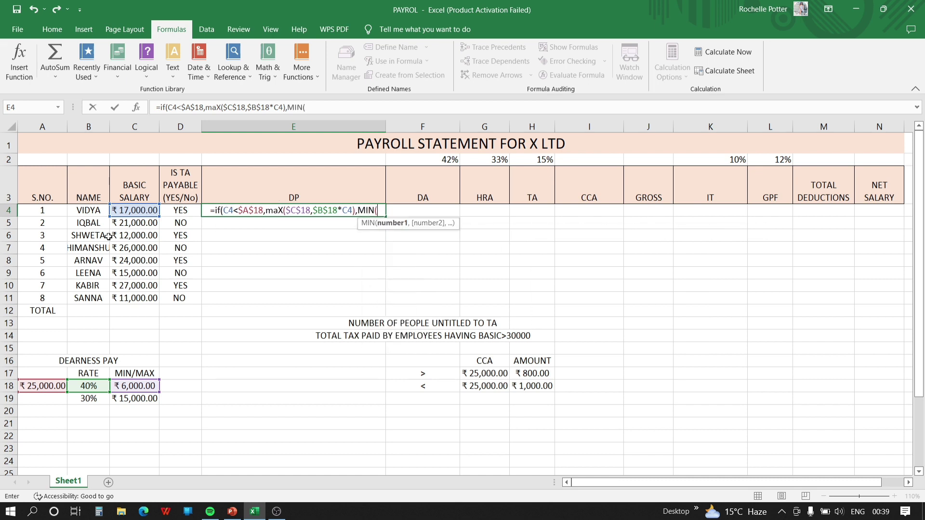
left_click(143, 398)
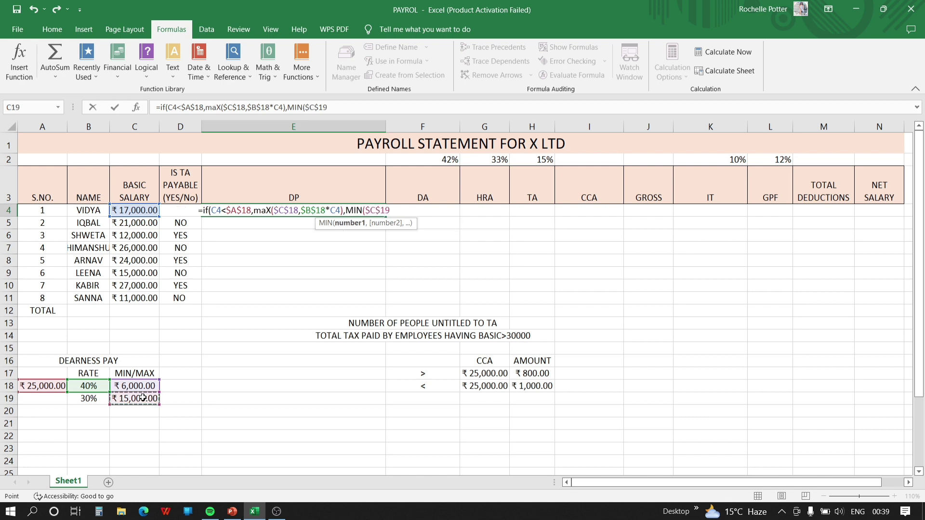
type(",")
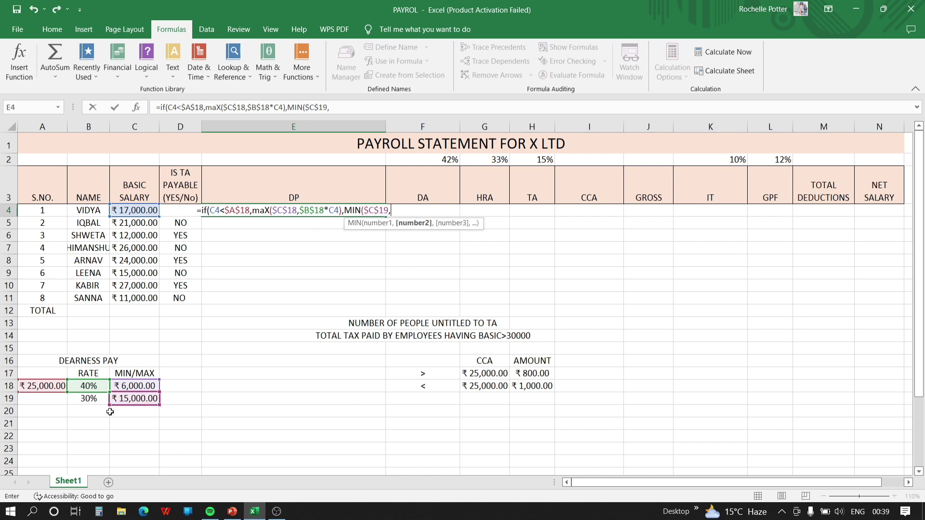
left_click(83, 400)
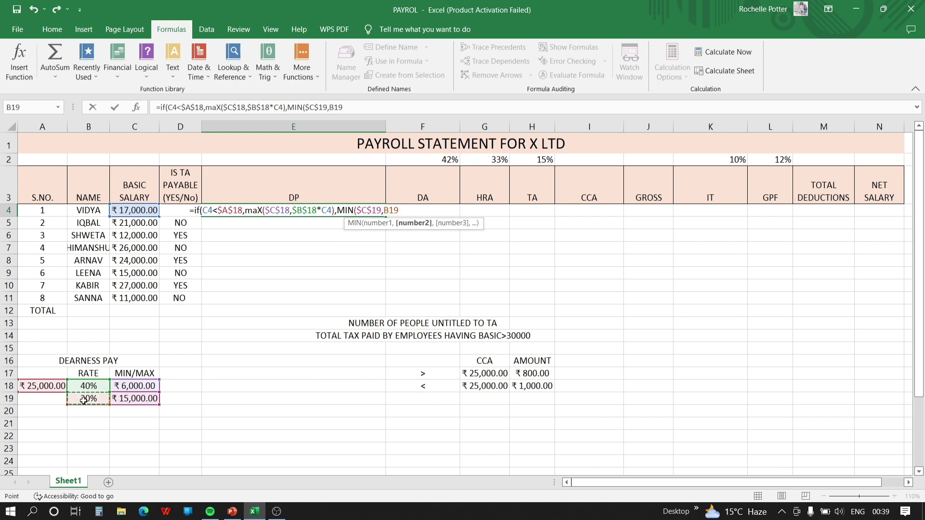
key("F4")
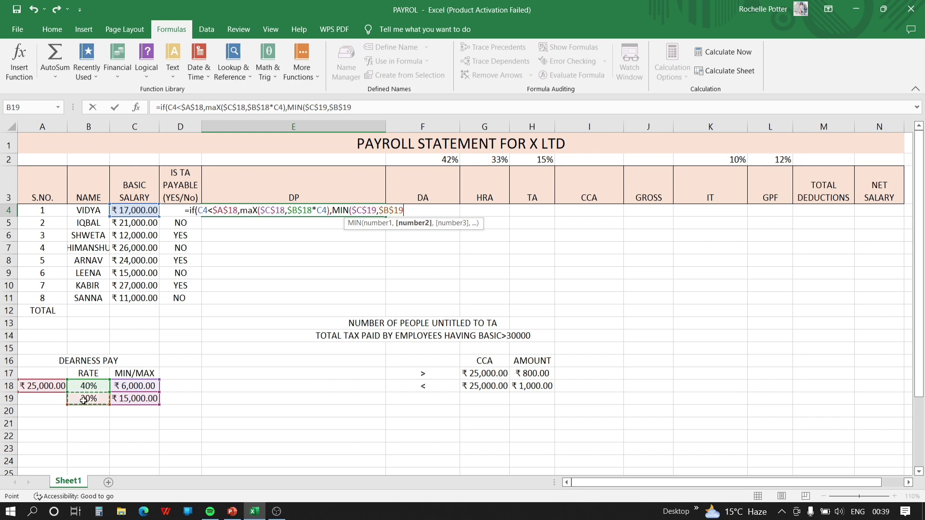
type("*")
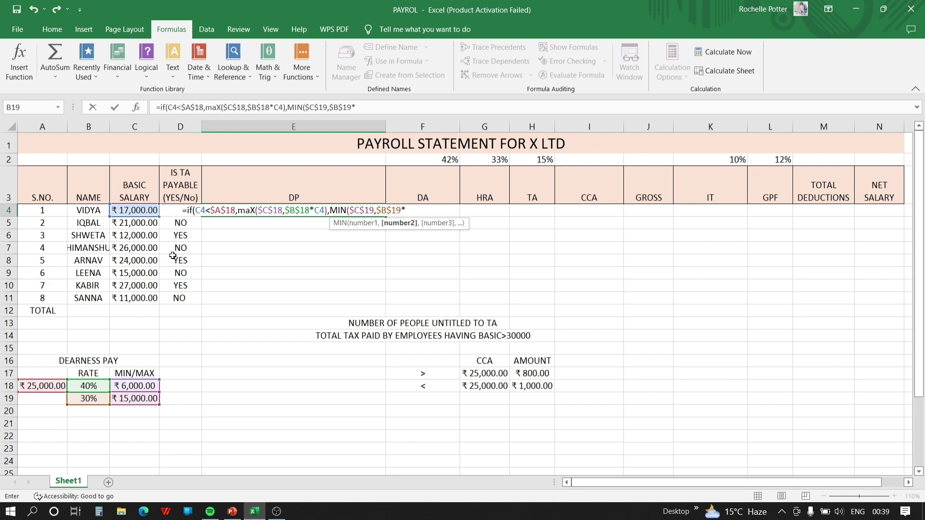
left_click(150, 212)
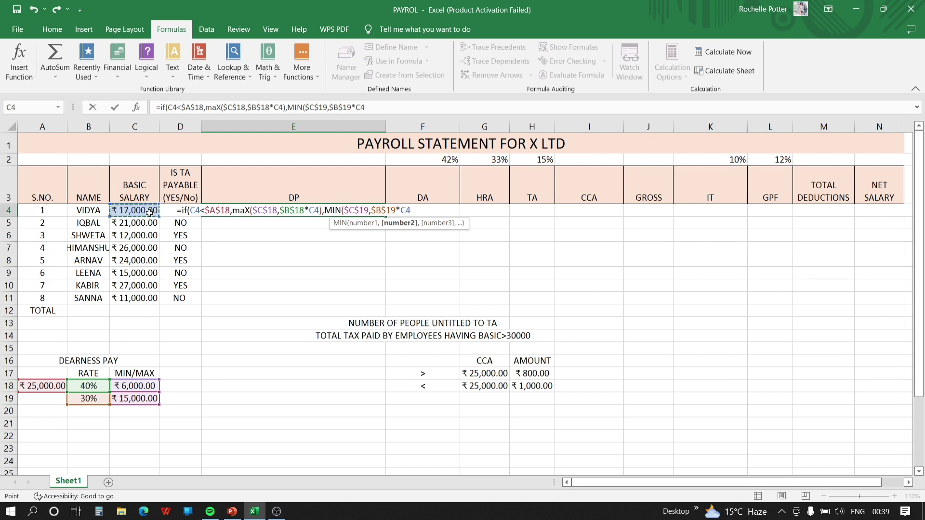
type(")")
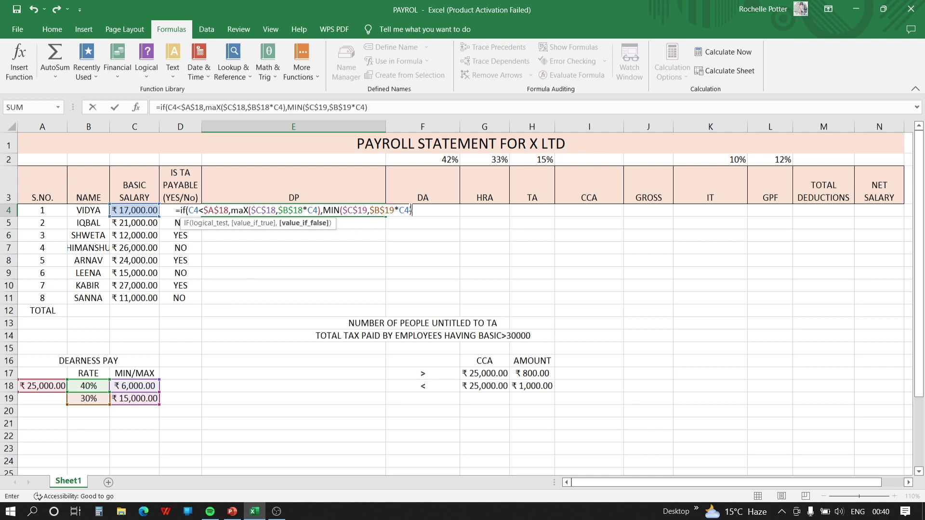
key("Return")
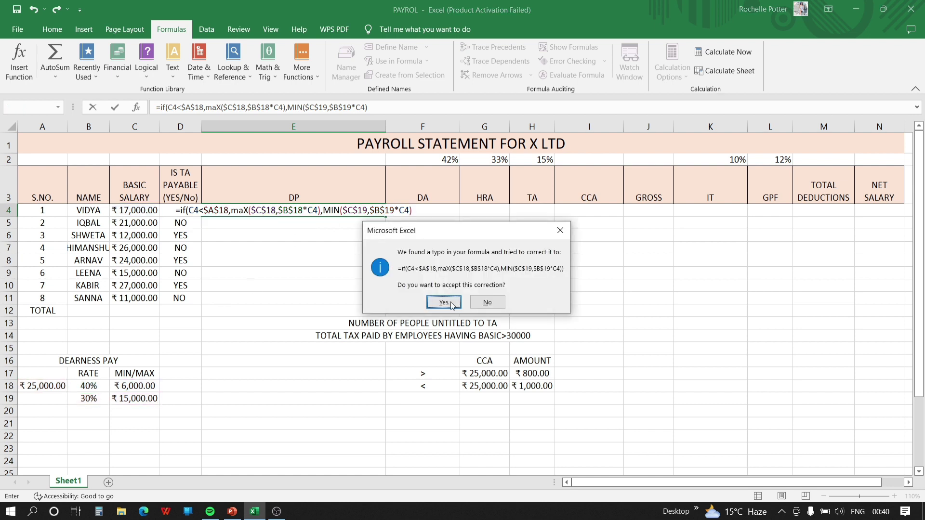
left_click(444, 303)
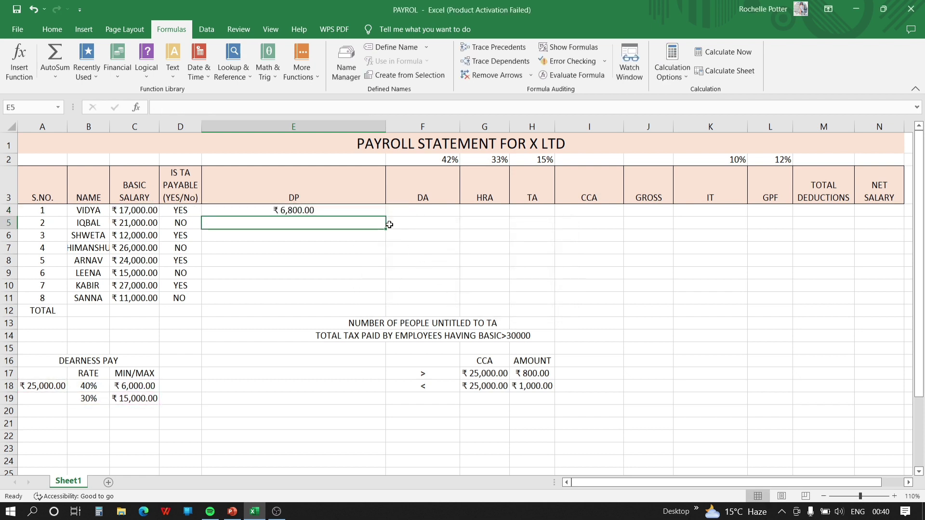
Fill the DP formula from E4 down through E11 for all eight employees
left_click(375, 212)
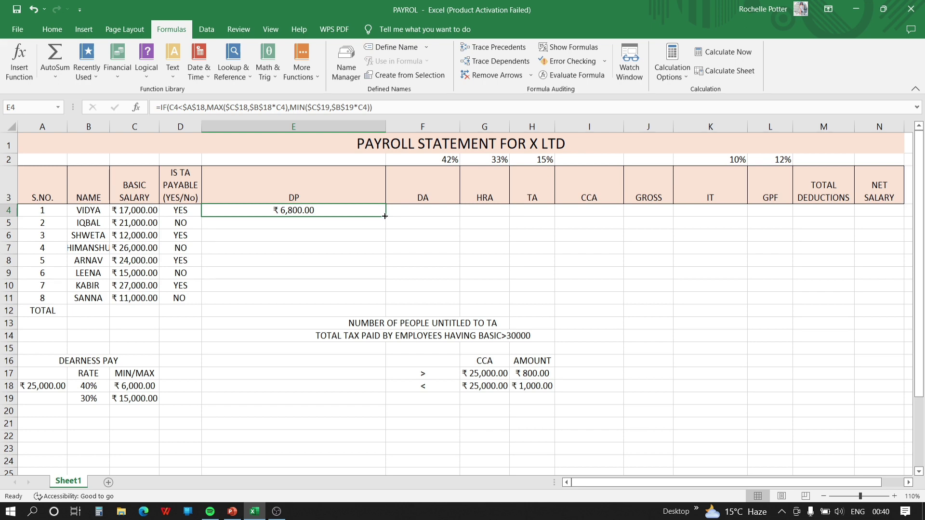
left_click(403, 181)
scroll(403, 181, "right", 8)
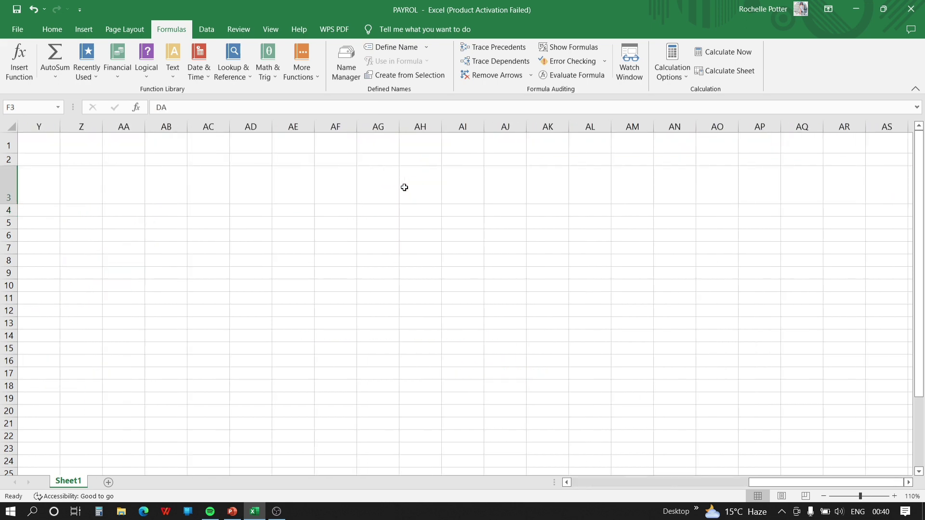
scroll(574, 484, "left", 10)
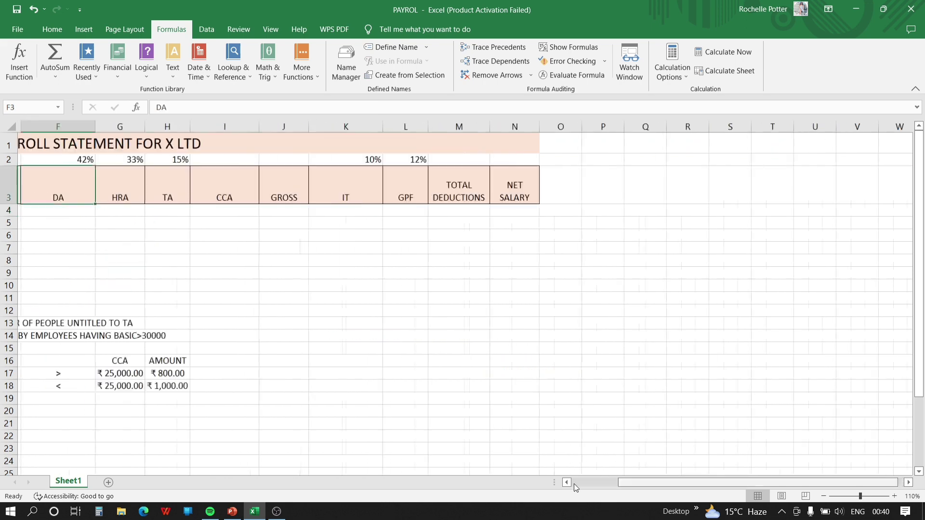
left_click(325, 213)
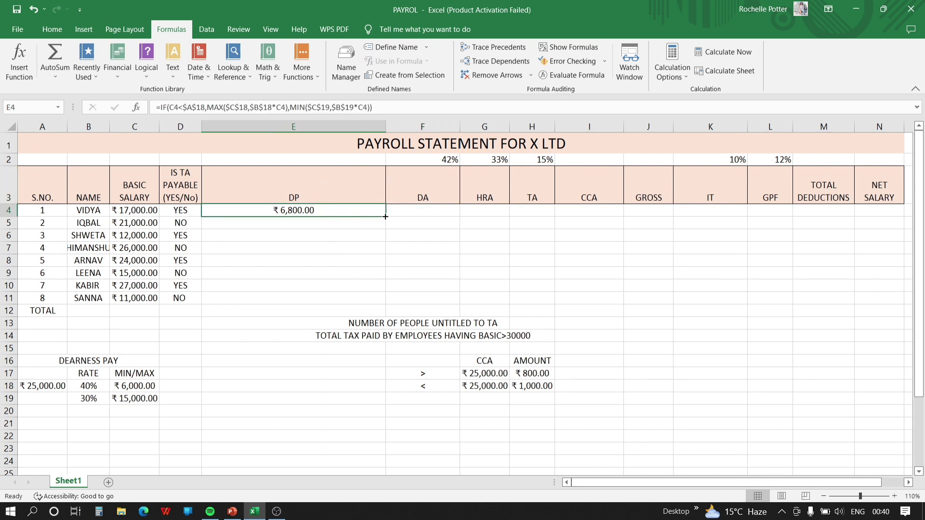
left_click_drag(386, 218, 392, 304)
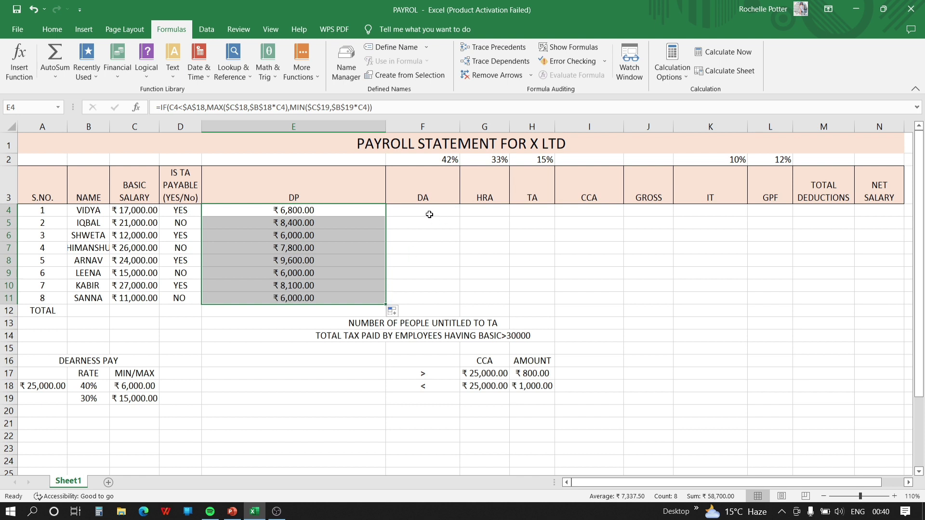
left_click(429, 215)
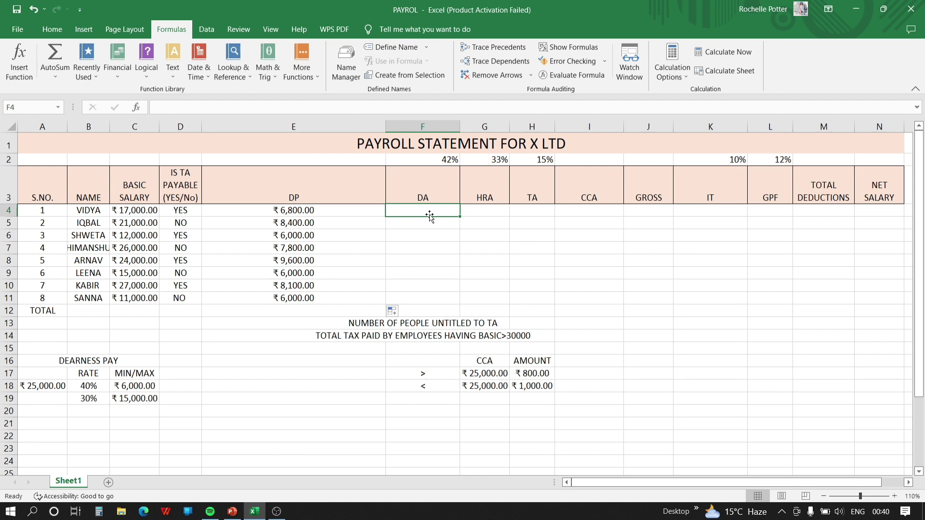
type("=")
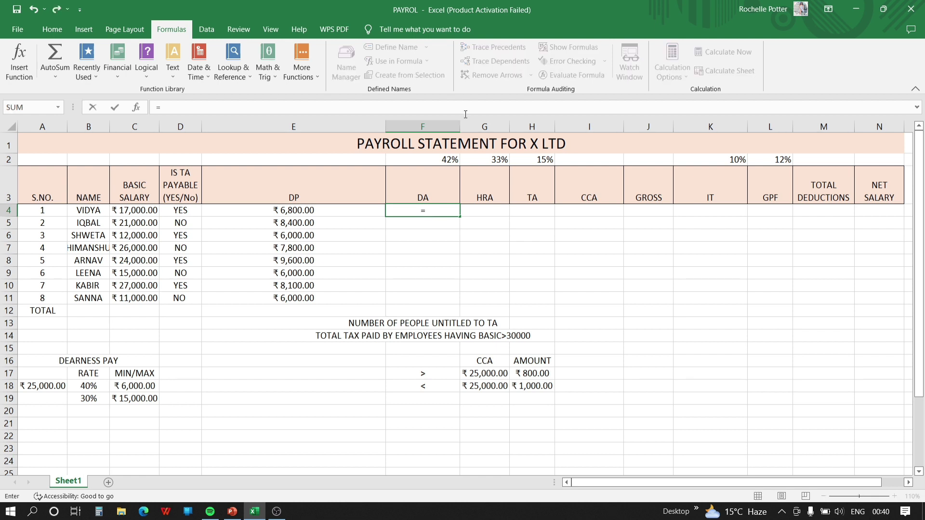
left_click(444, 164)
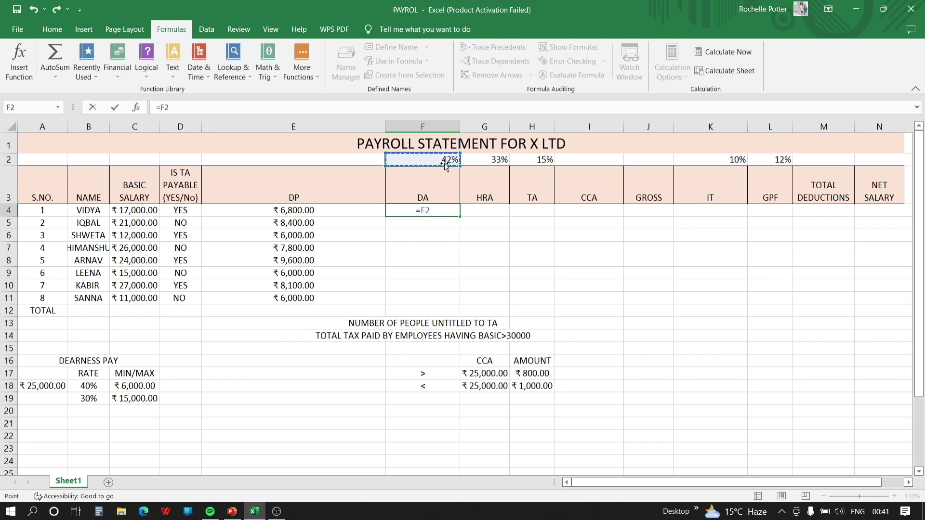
key("alt+F4")
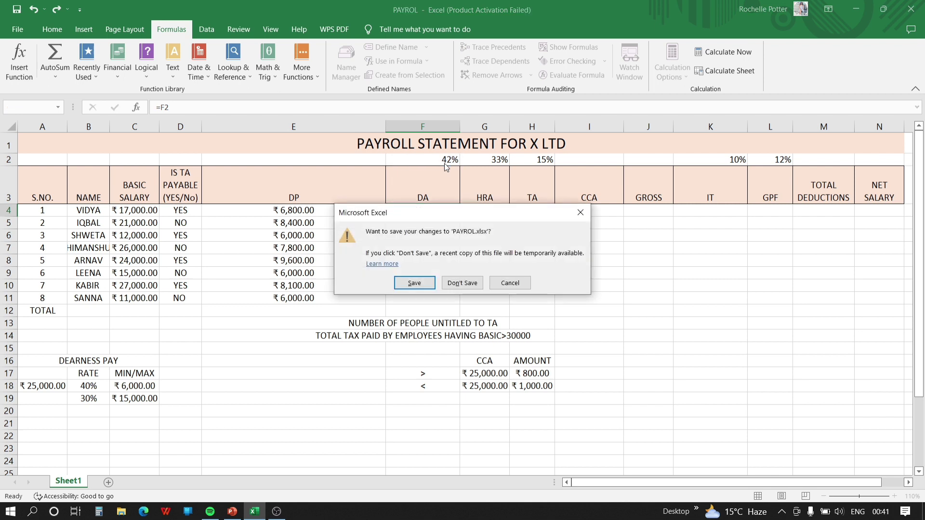
left_click(580, 212)
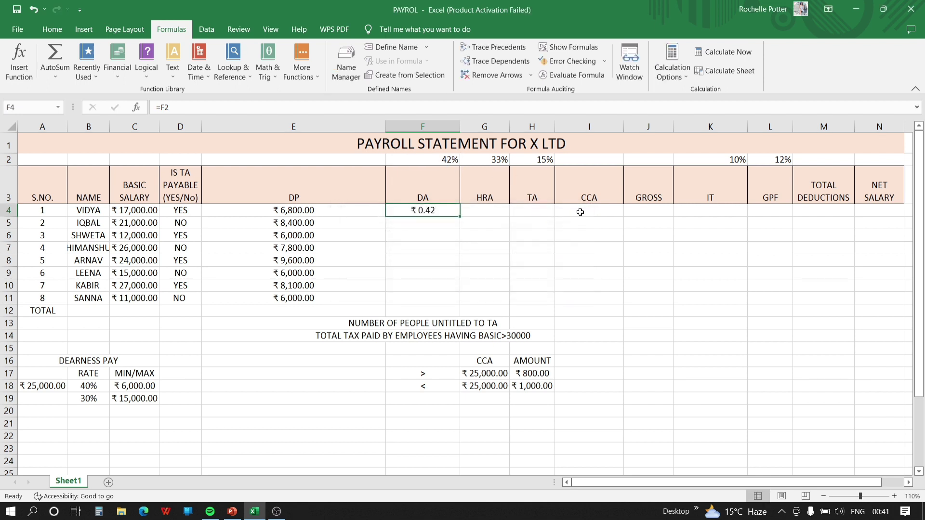
Enter the DA formula =$F$2*(C4+E4) in F4, keeping the 42% rate as an absolute reference
double_click(447, 215)
type("=")
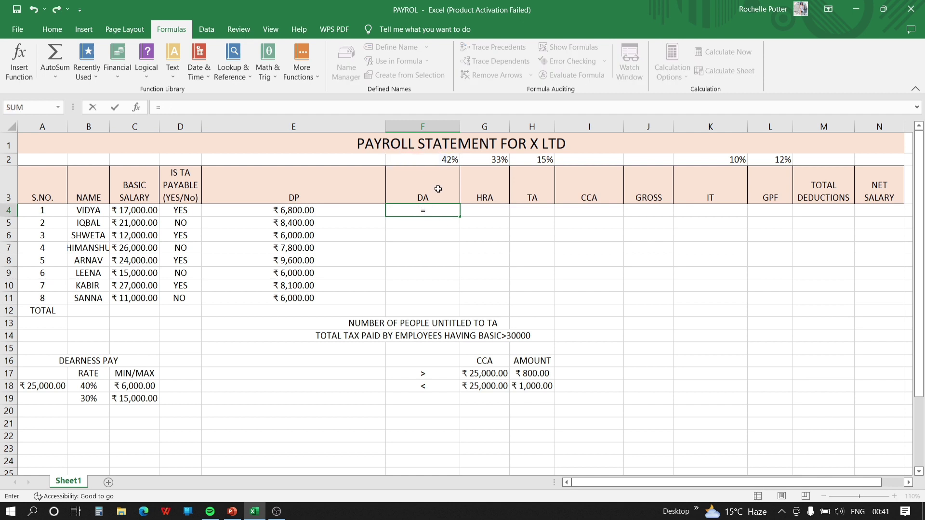
left_click(437, 161)
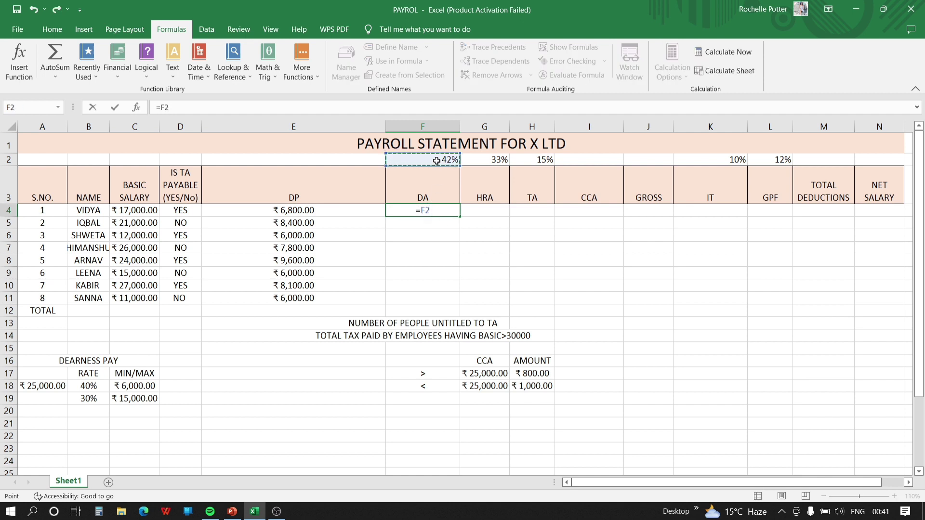
key("F4")
type("*(")
left_click(140, 209)
type("+")
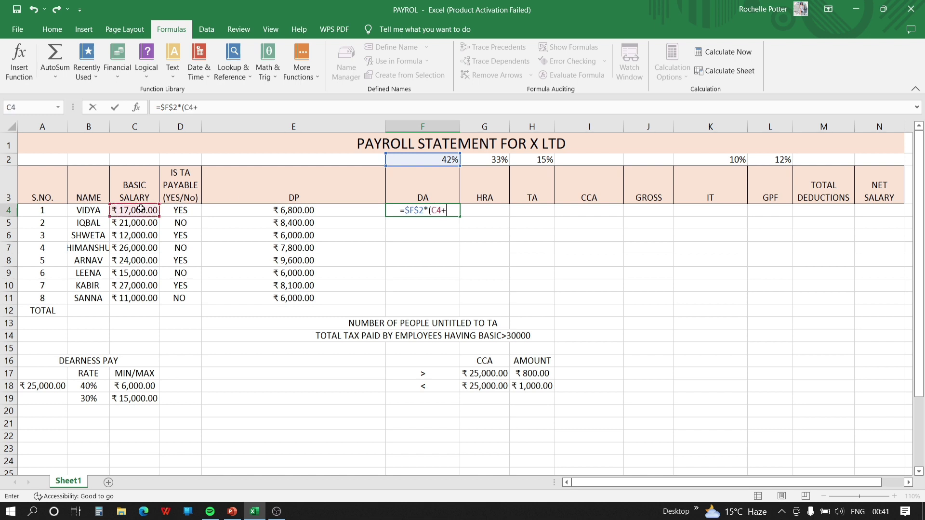
left_click(294, 212)
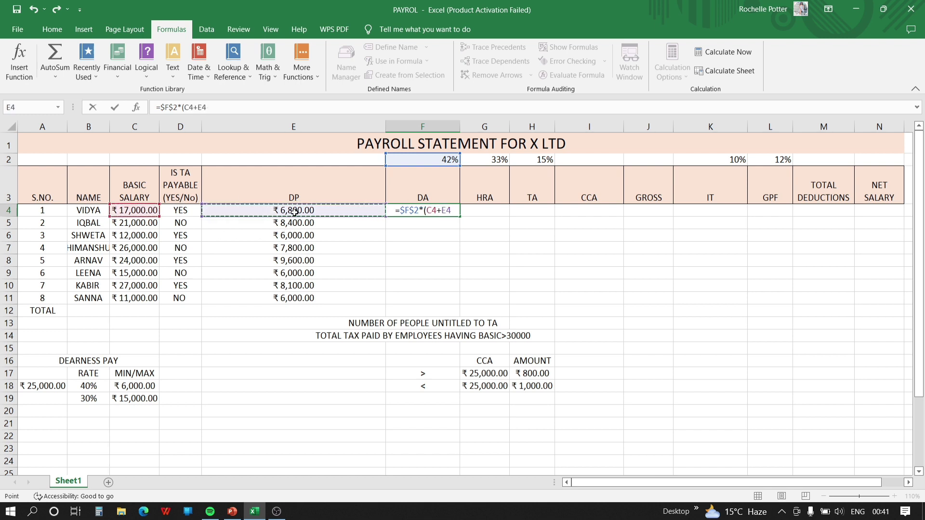
type(")")
key("Return")
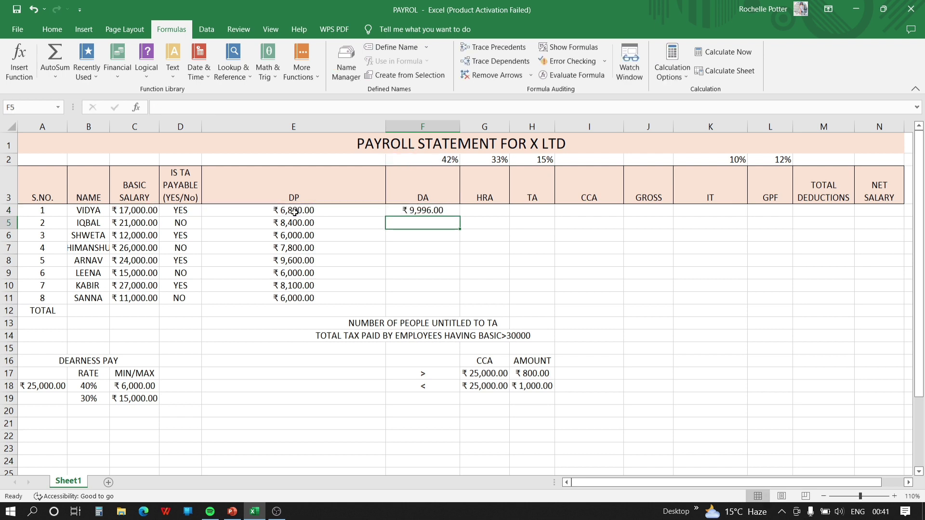
Fill the DA formula from F4 down through F11
left_click(446, 210)
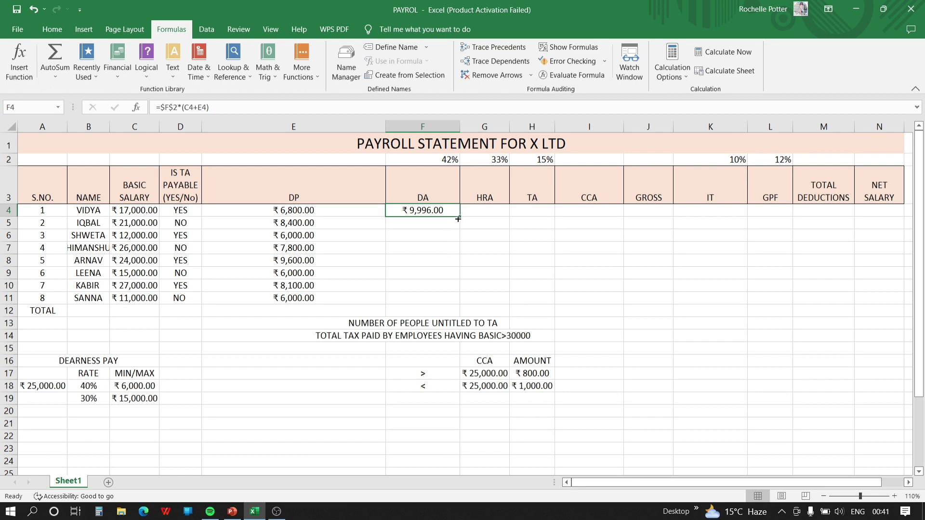
left_click(460, 239)
left_click(446, 215)
left_click_drag(460, 216, 463, 292)
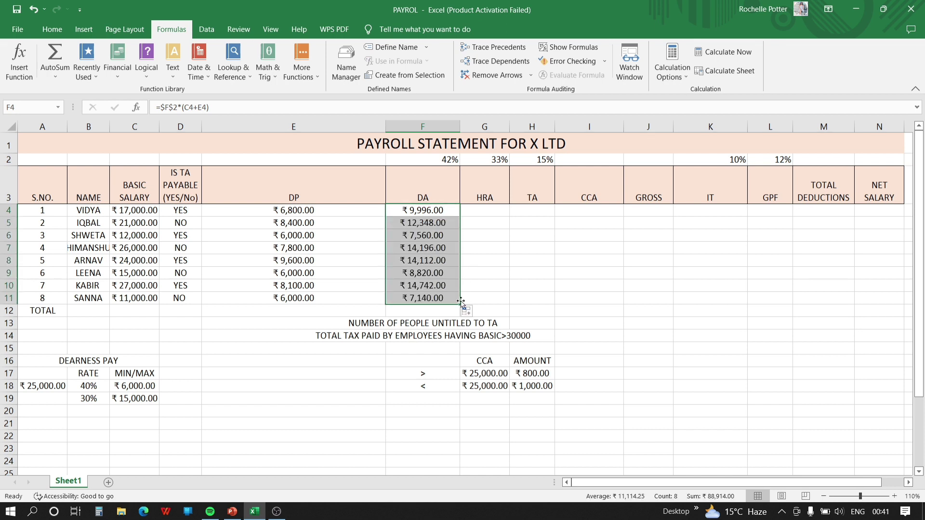
Start a ROUNDUP formula in HRA cell G4 with the 33% rate as the absolute reference $G$2
left_click_drag(488, 214, 487, 217)
left_click(488, 214)
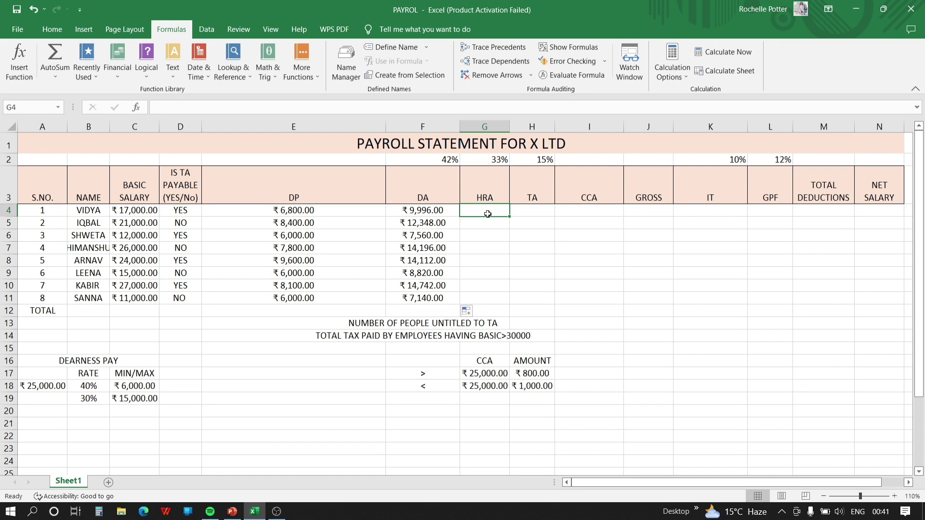
type("=")
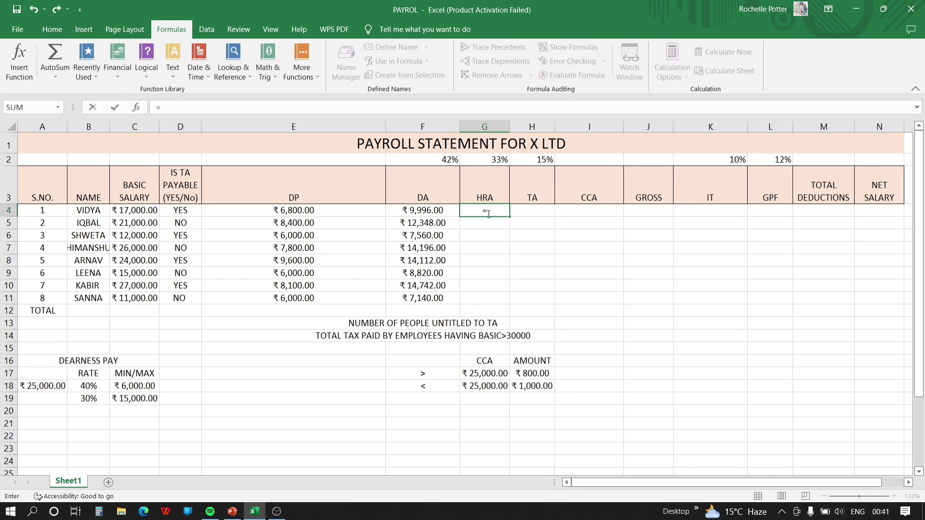
type("ROUB")
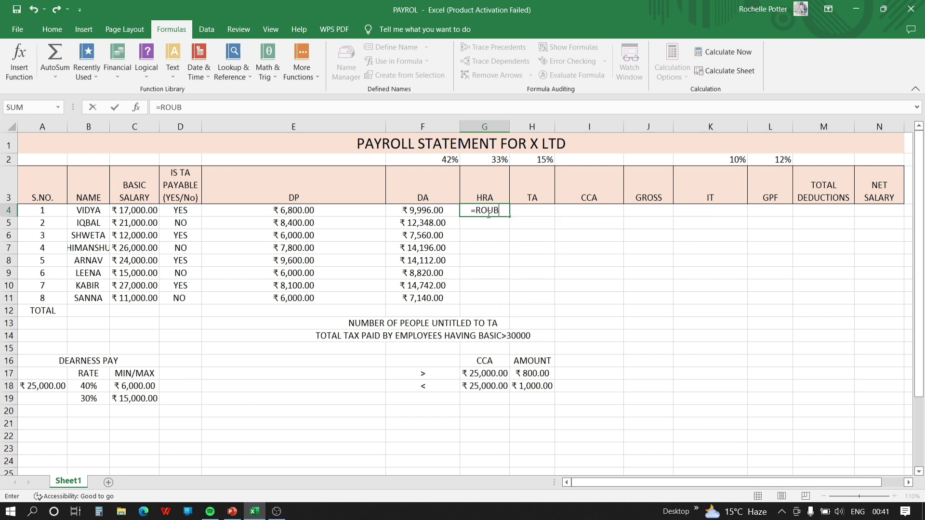
key("BackSpace")
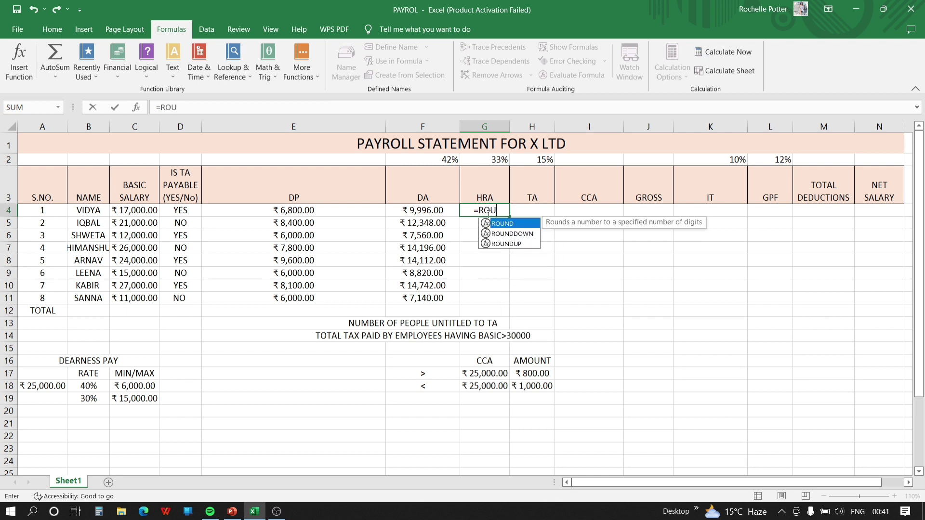
type("NDUP")
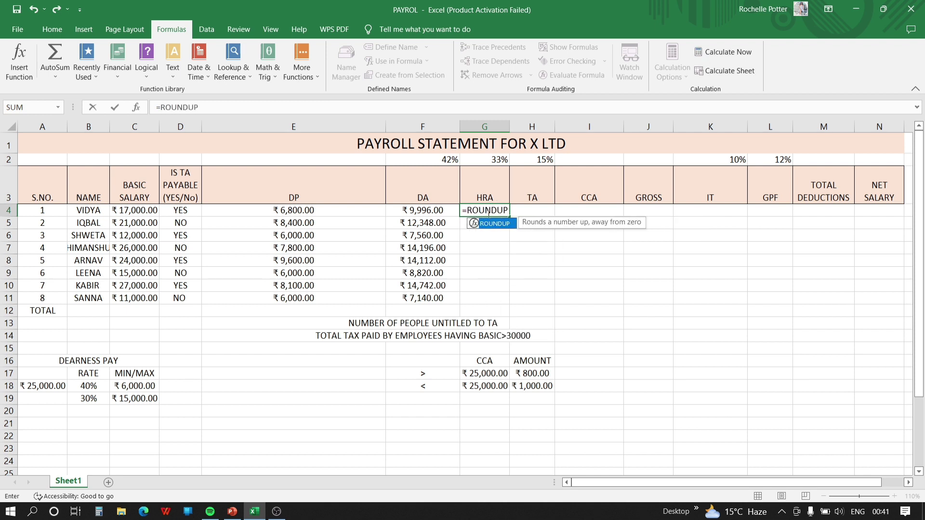
type("(")
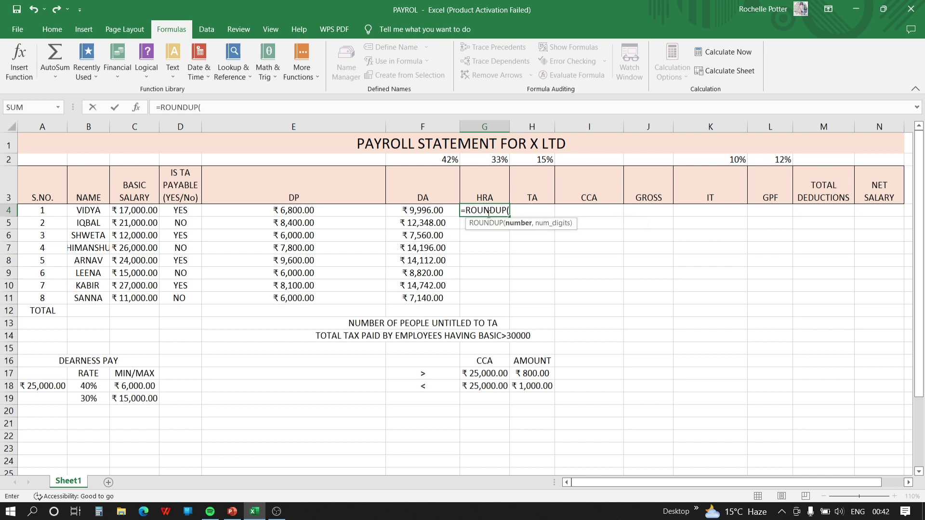
left_click(488, 161)
key("F5")
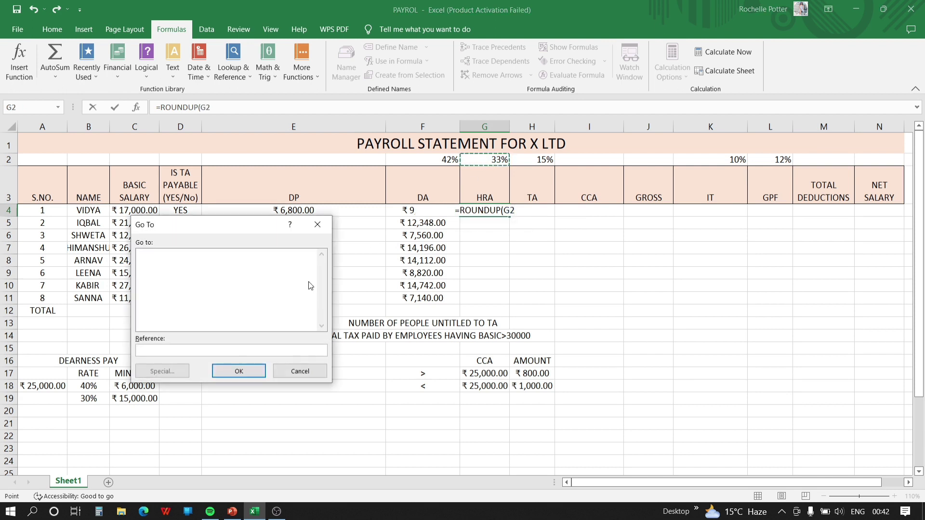
left_click(318, 224)
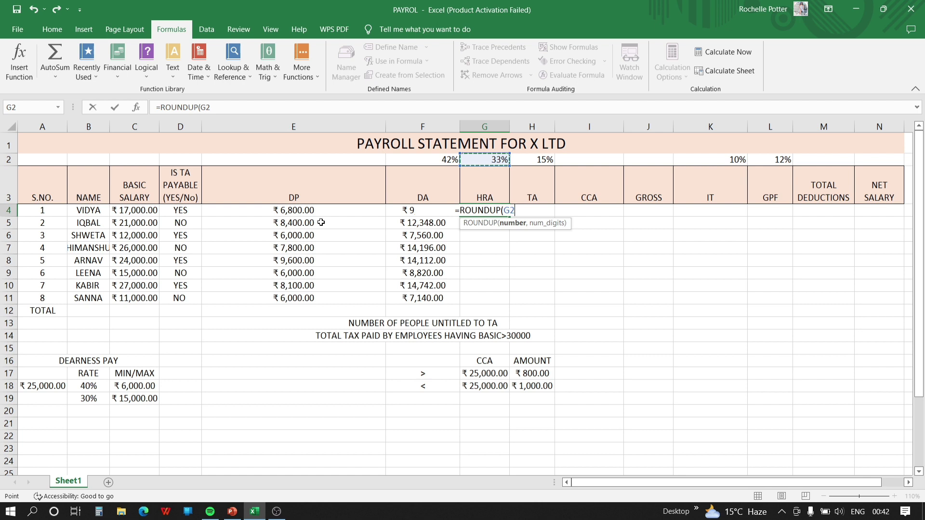
key("F4")
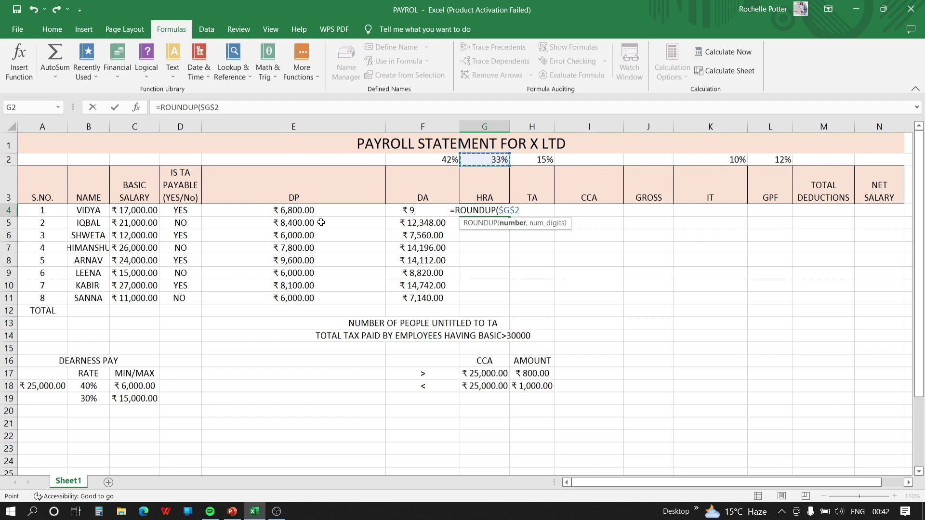
Complete the G4 formula by multiplying by (C4+E4) and rounding up to -1 digits, accepting the closing-parenthesis correction
type("*(")
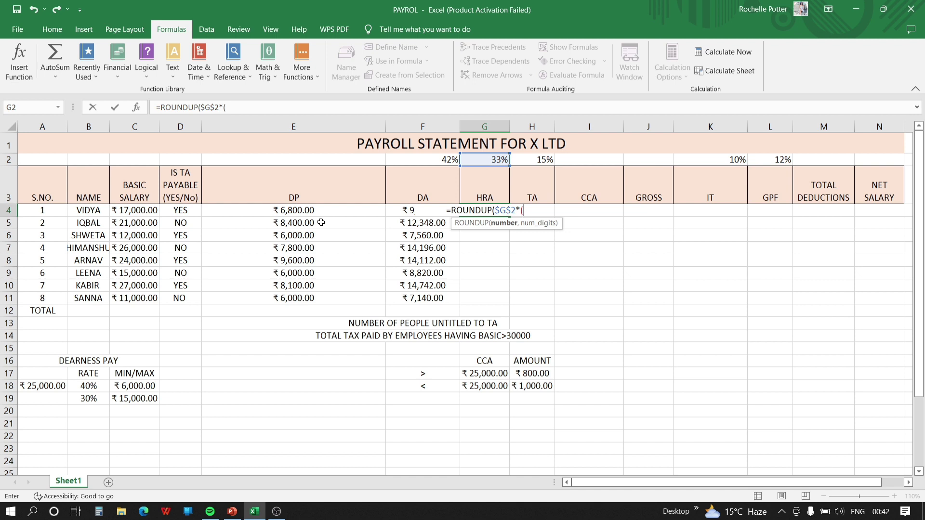
left_click(131, 211)
type("+")
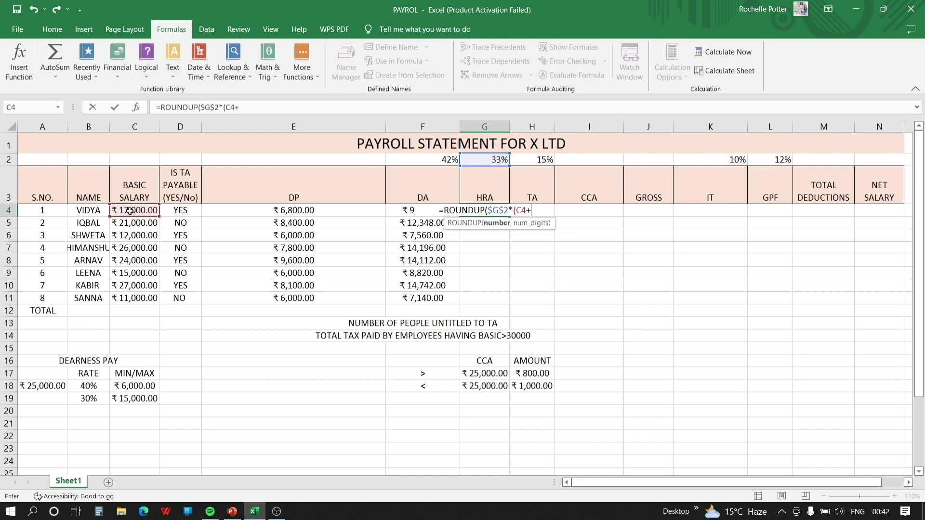
left_click(283, 212)
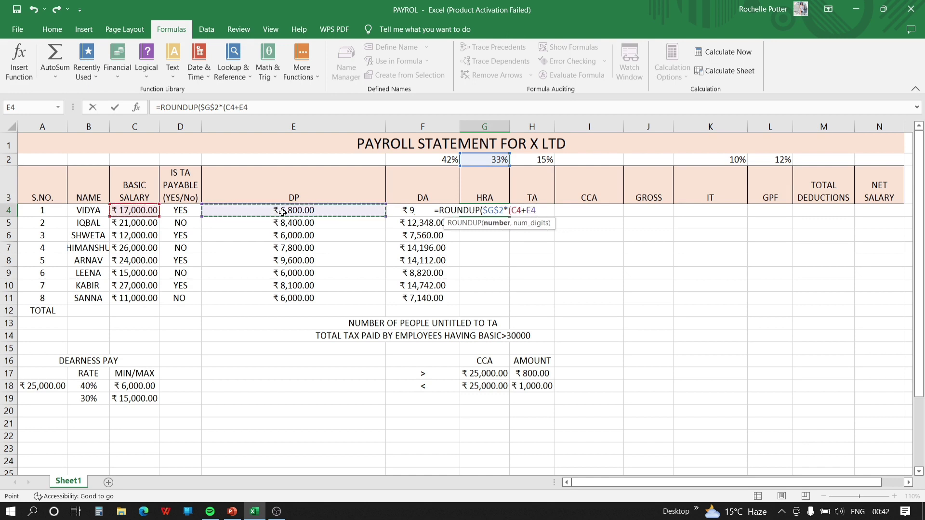
type(")")
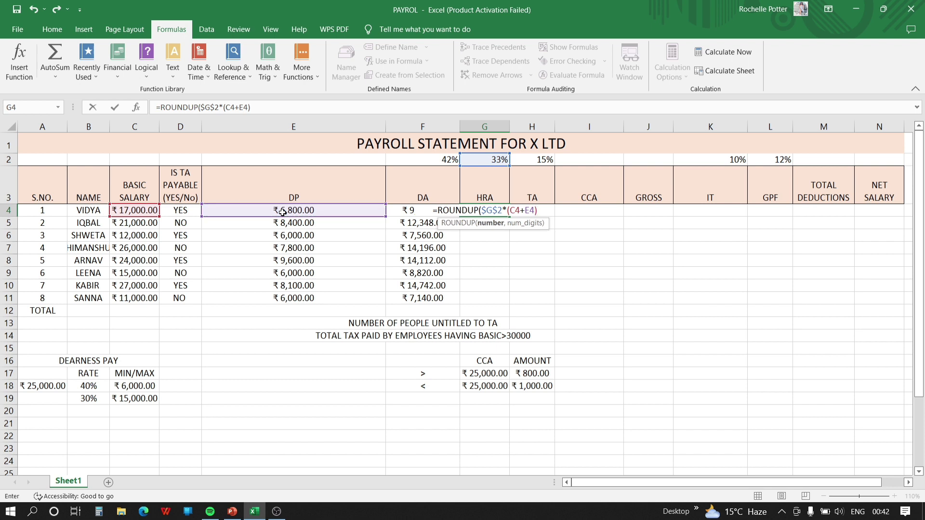
type(",")
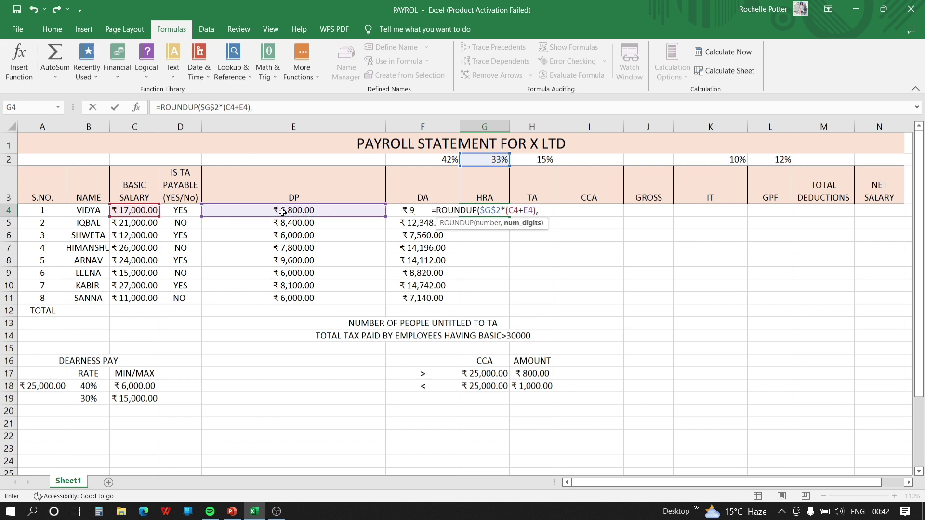
type("-")
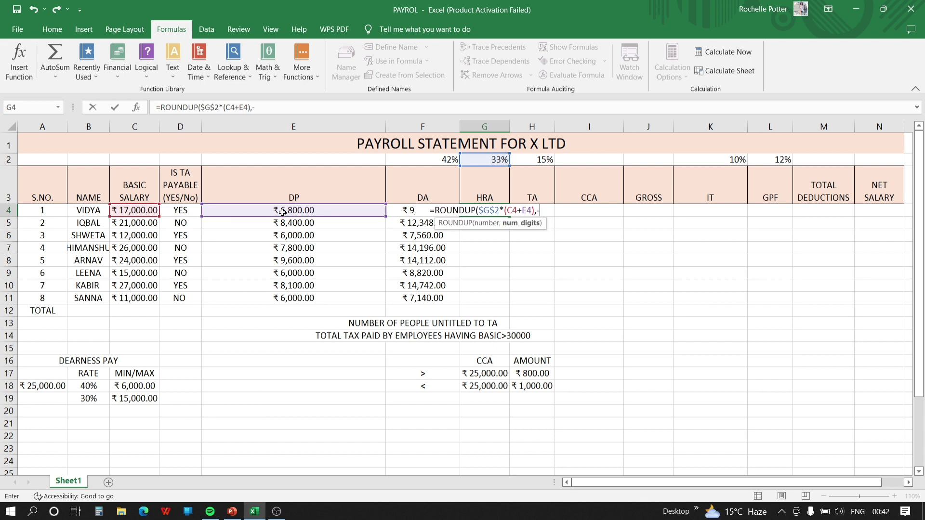
type("1")
key("Return")
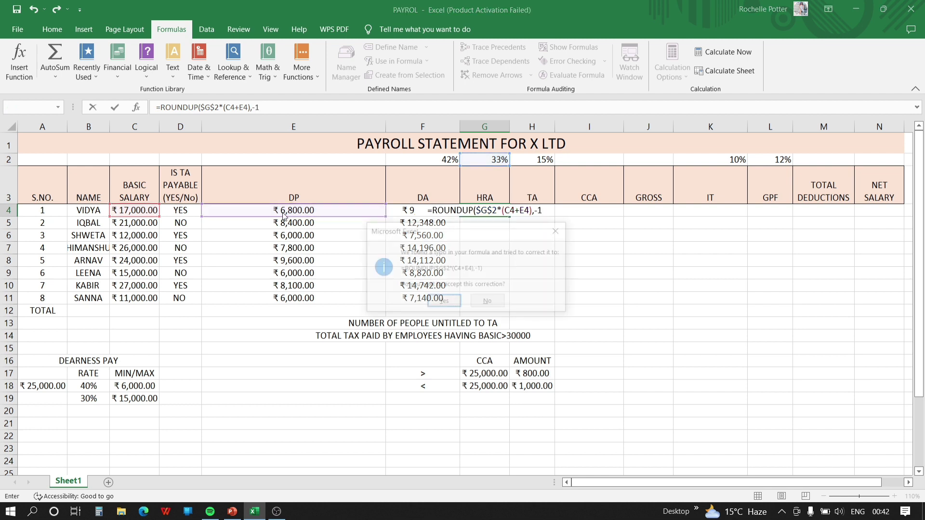
left_click(444, 304)
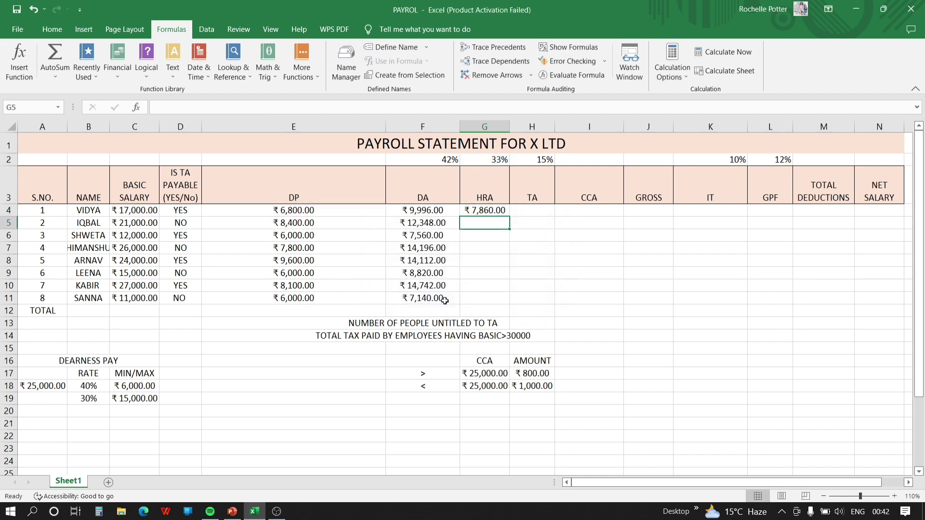
Fill the HRA formula from G4 down through G11
left_click(498, 214)
left_click_drag(508, 216, 517, 305)
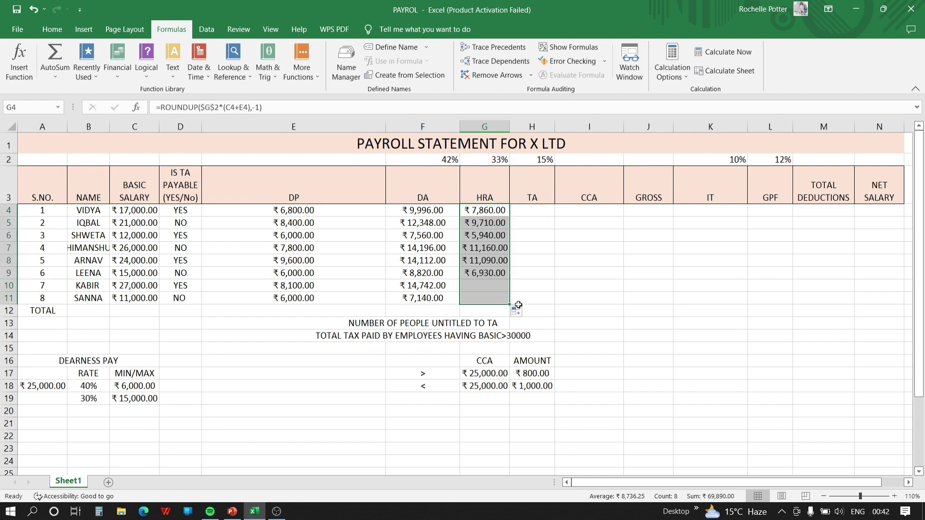
Start an IF formula in TA cell H4 that tests whether D4 equals "YES"
left_click(538, 212)
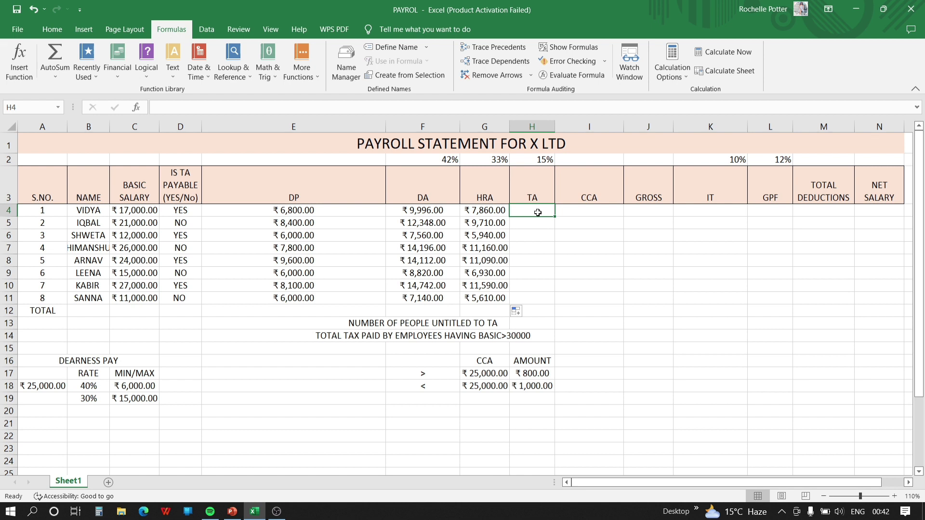
type("=I")
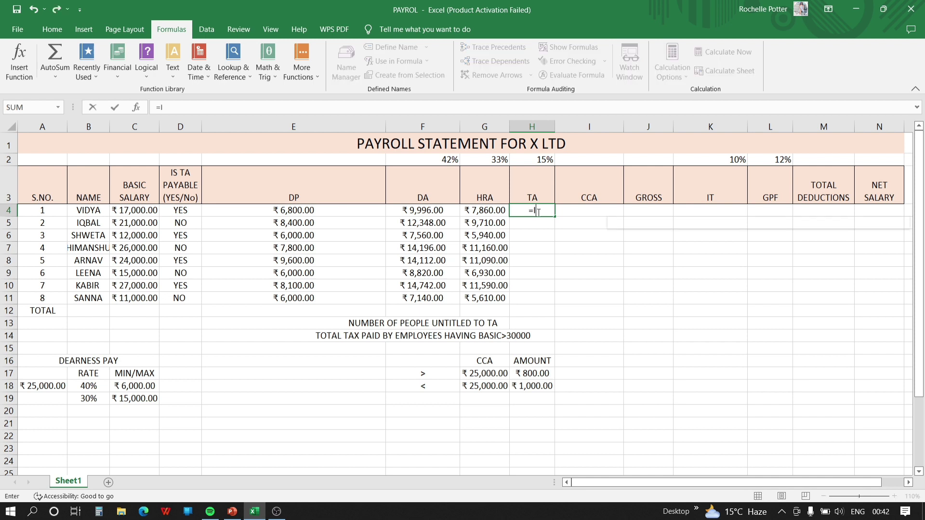
type("F(")
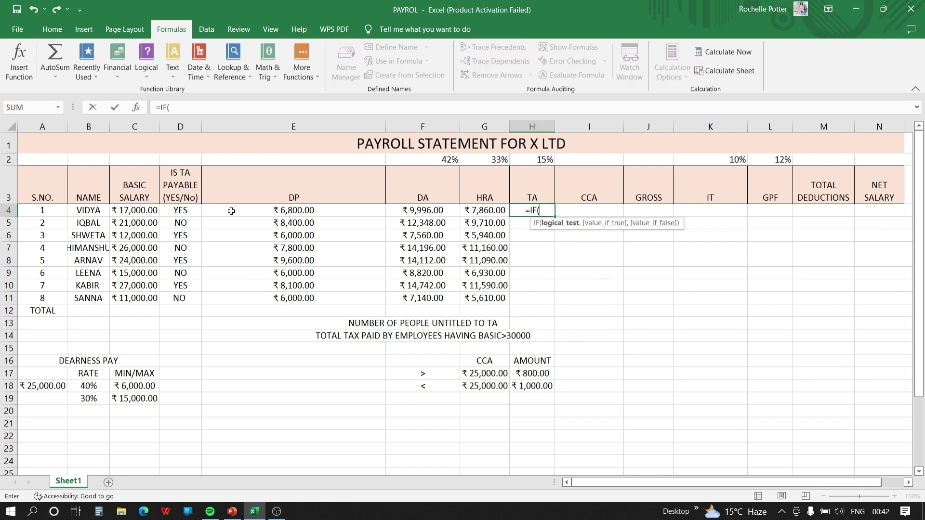
left_click(180, 210)
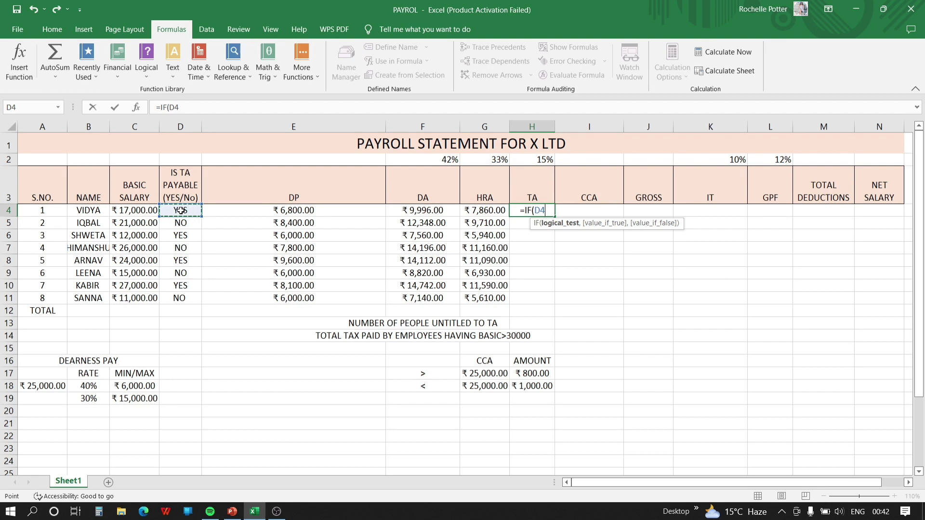
type("=")
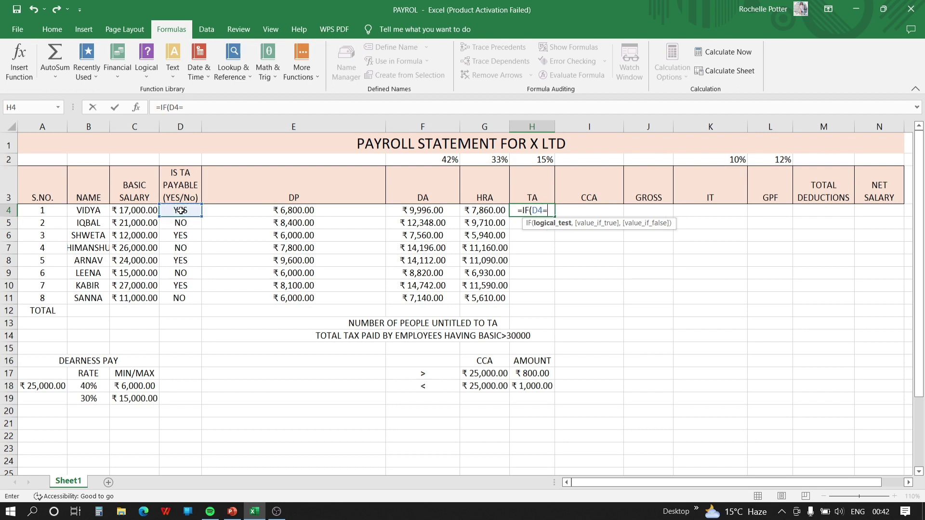
type("\"YES")
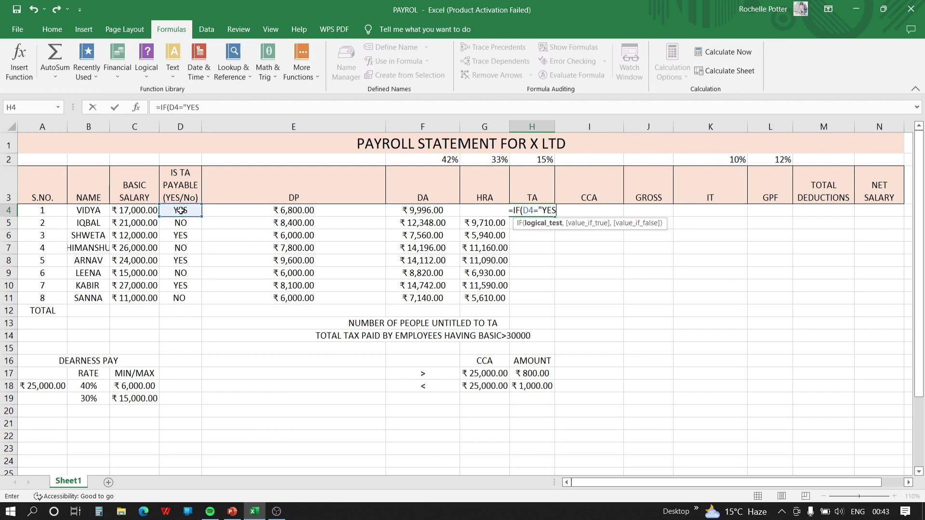
type("\"")
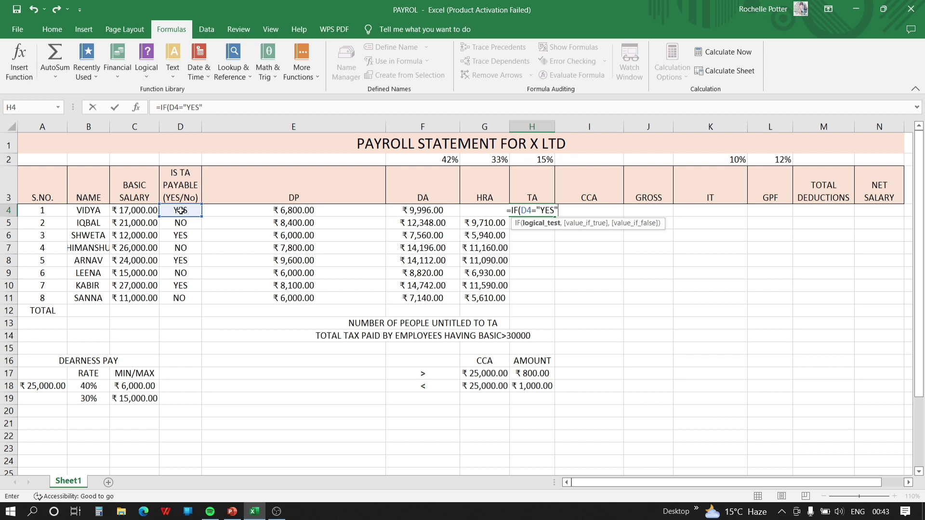
type(",")
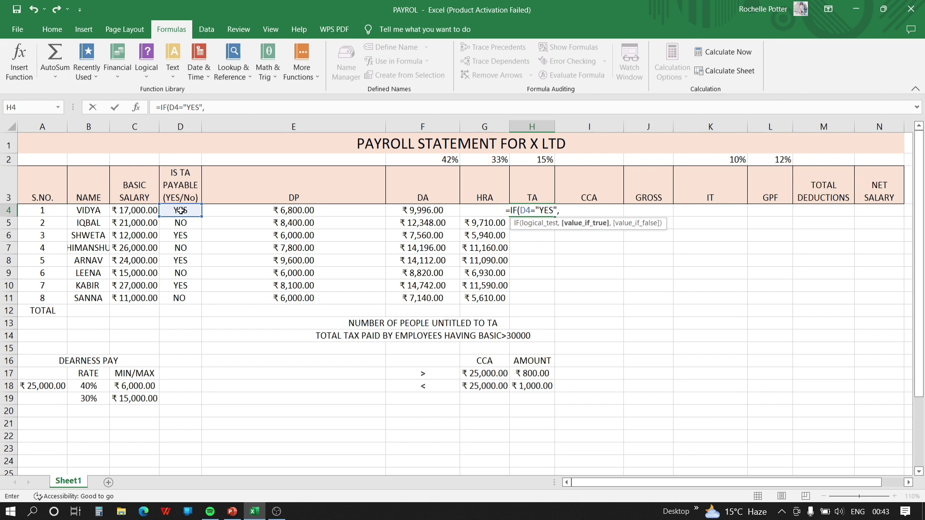
Complete the H4 formula to return $H$2*C4 when the test is true and 0 otherwise
left_click(542, 162)
key("F4")
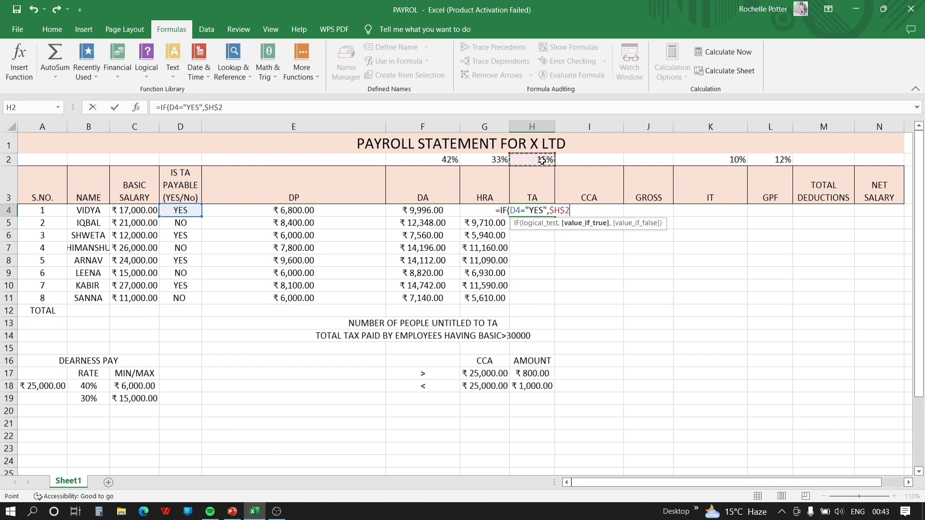
type("*")
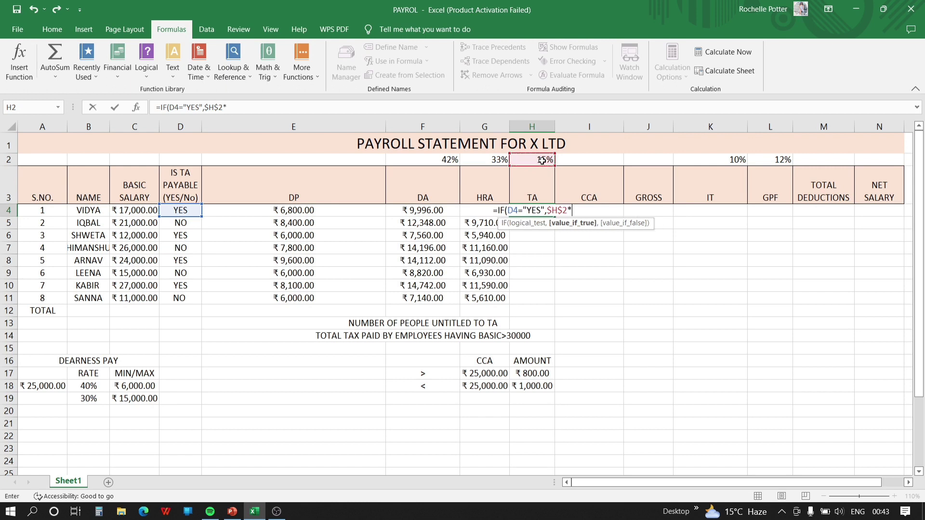
left_click(134, 214)
type(",0")
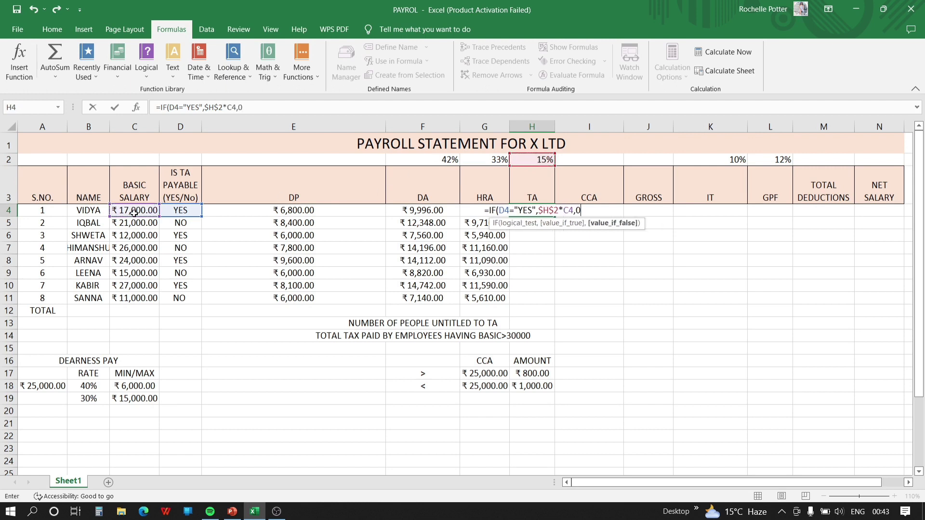
key("Return")
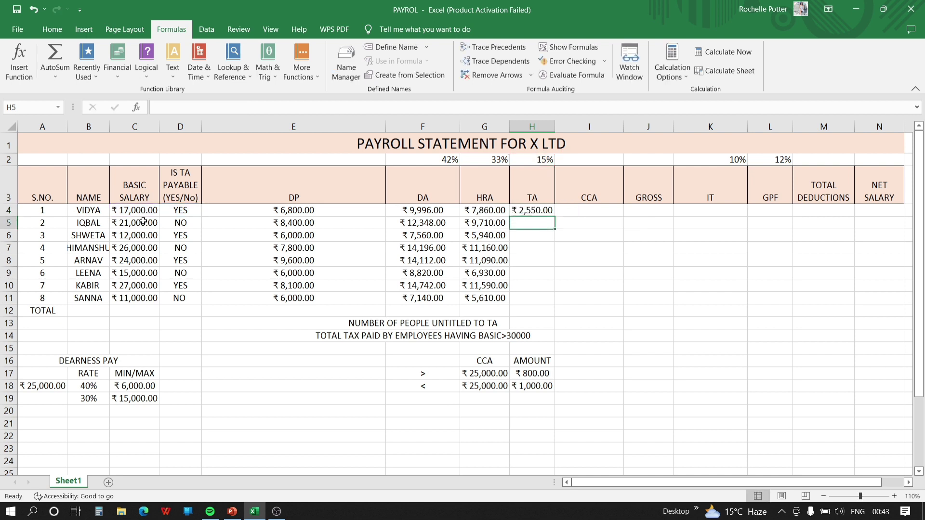
Fill the TA formula from H4 down through H11
left_click(519, 210)
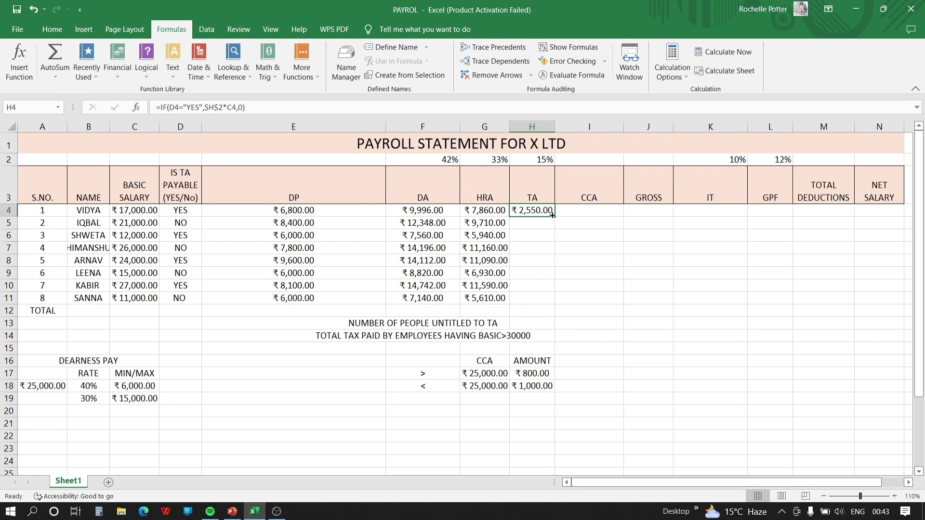
left_click_drag(552, 215, 559, 303)
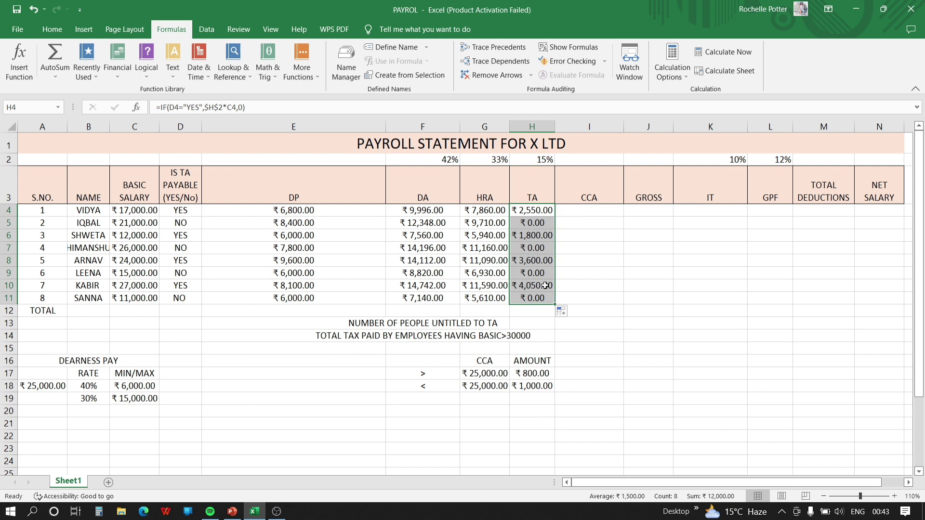
Start an IF formula in CCA cell I4 that tests whether C4 is less than the absolute reference $G$17
left_click(594, 209)
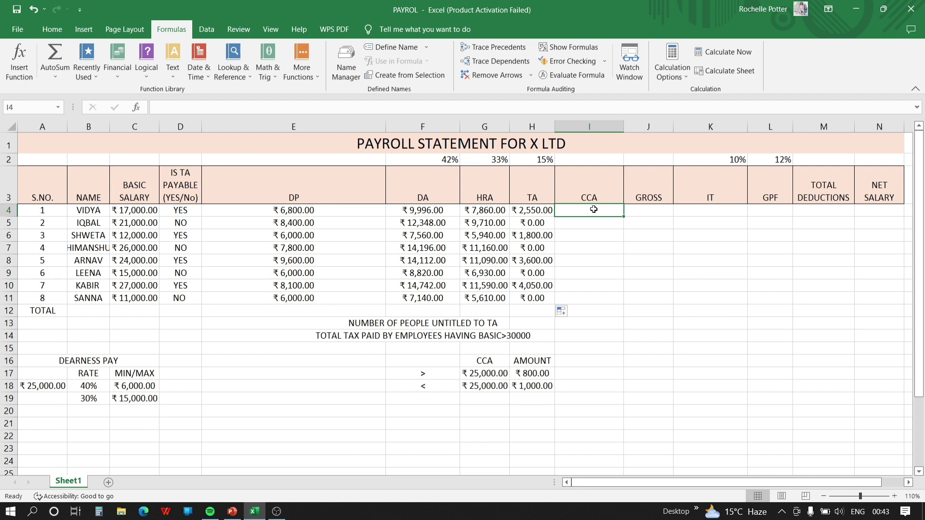
type("=")
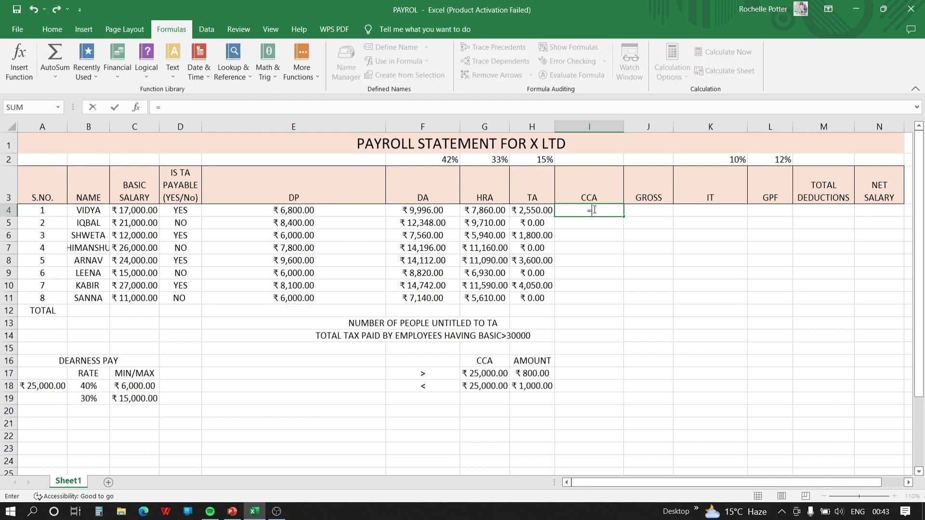
type("IF")
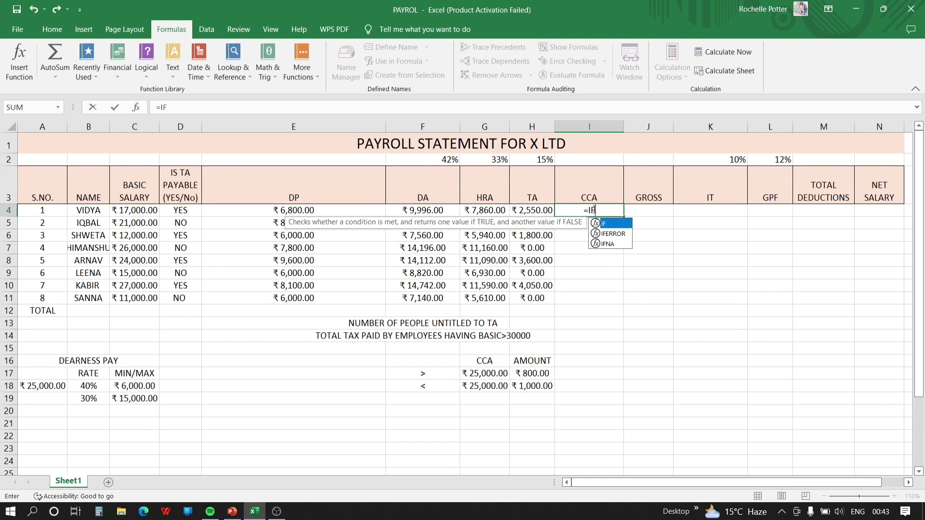
type("(")
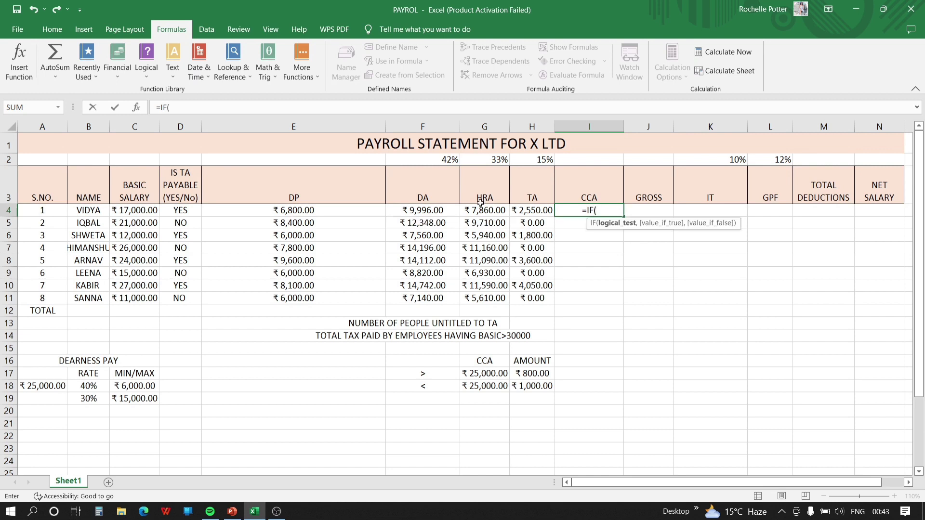
left_click(146, 211)
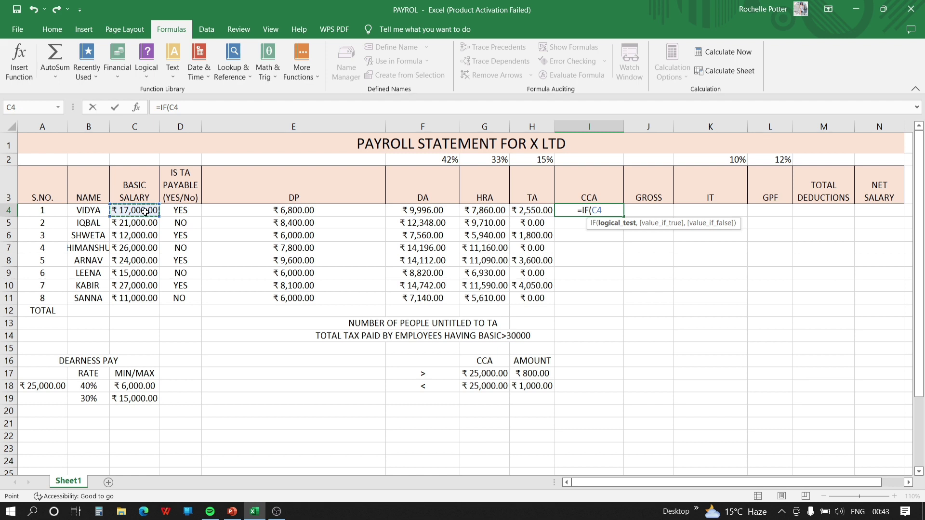
type("<")
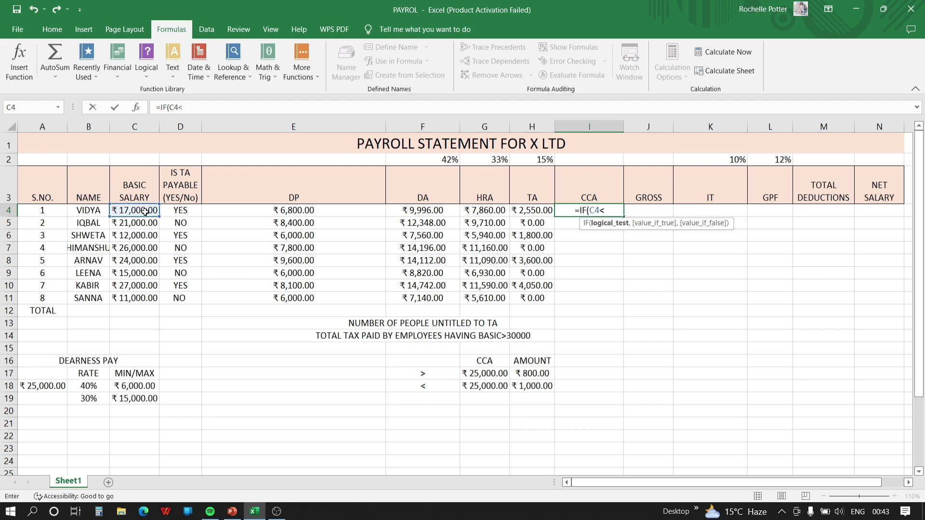
left_click(479, 375)
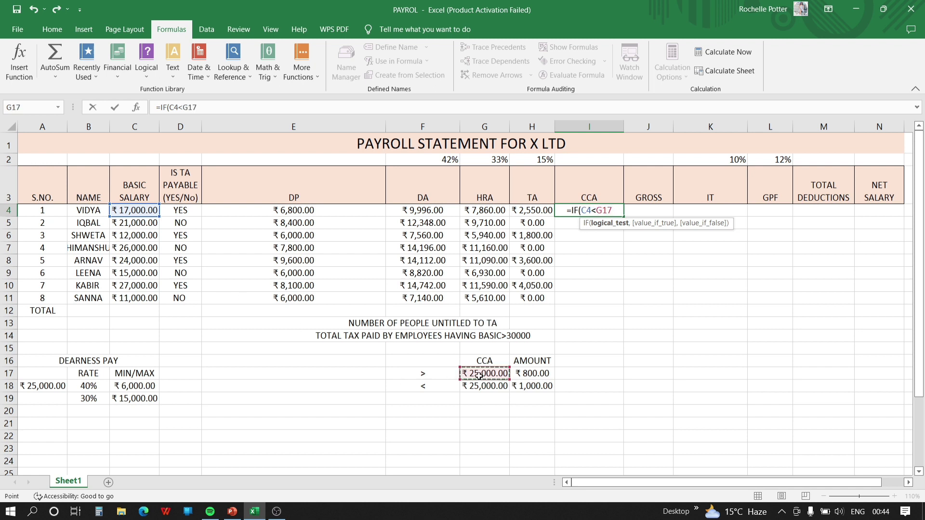
key("F4")
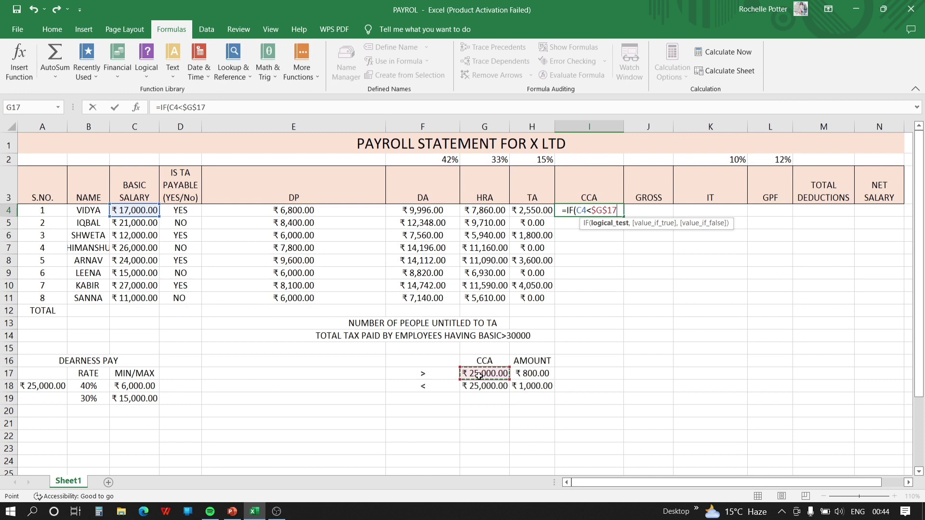
type(",")
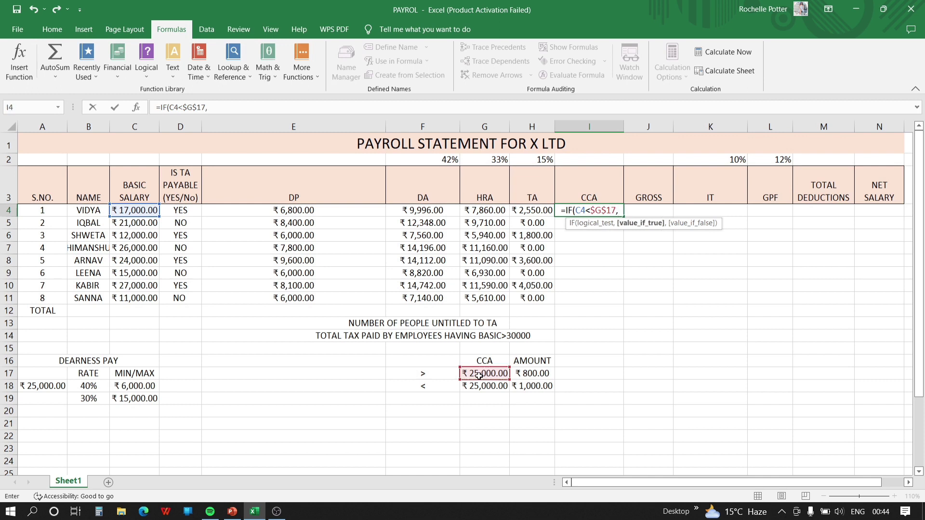
Complete the I4 formula to return $H$17 when the test is true and $H$18 otherwise
left_click(536, 374)
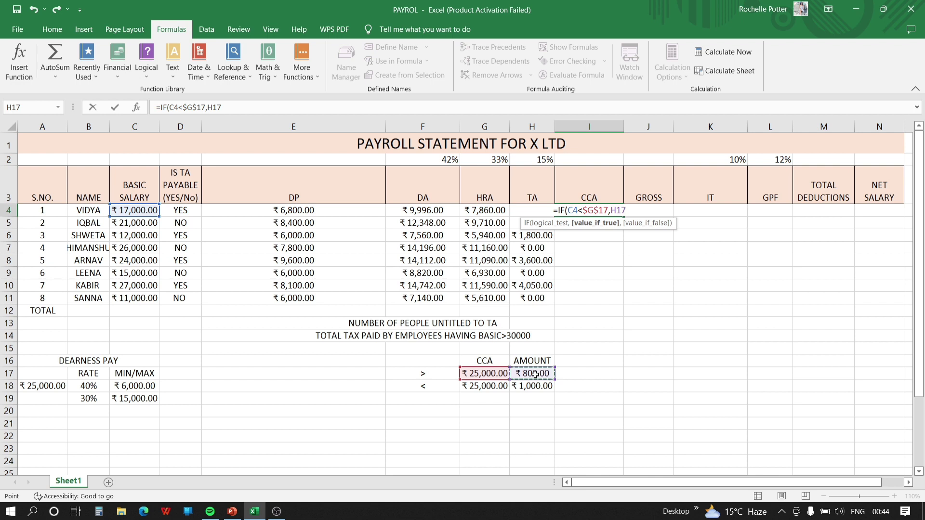
key("F4")
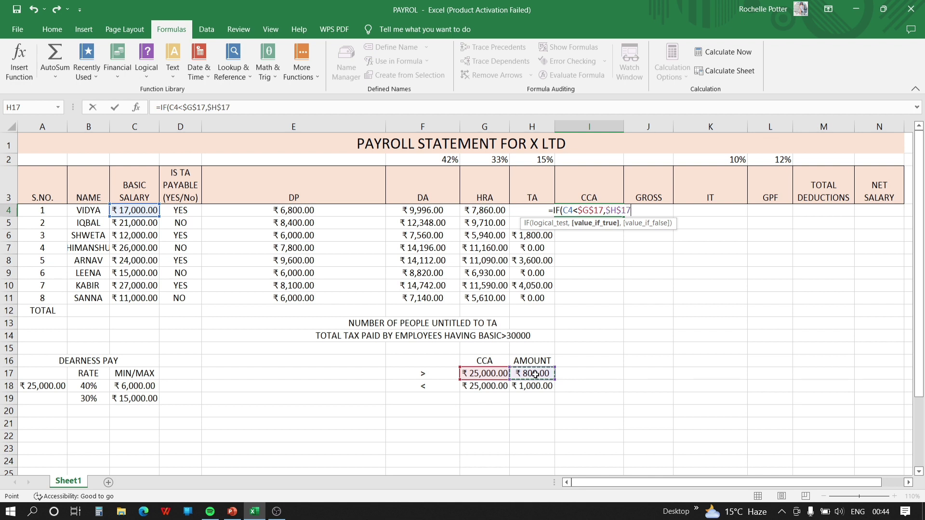
type(",")
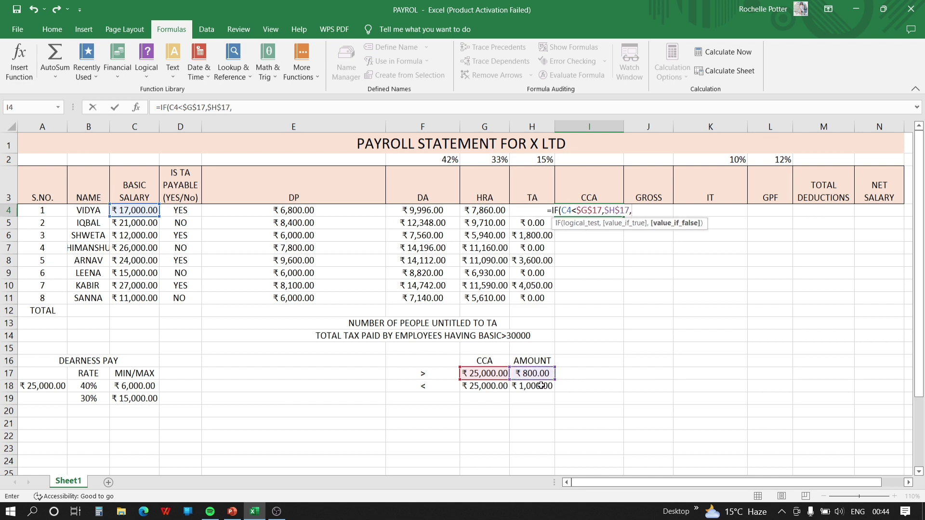
left_click(540, 385)
key("F4")
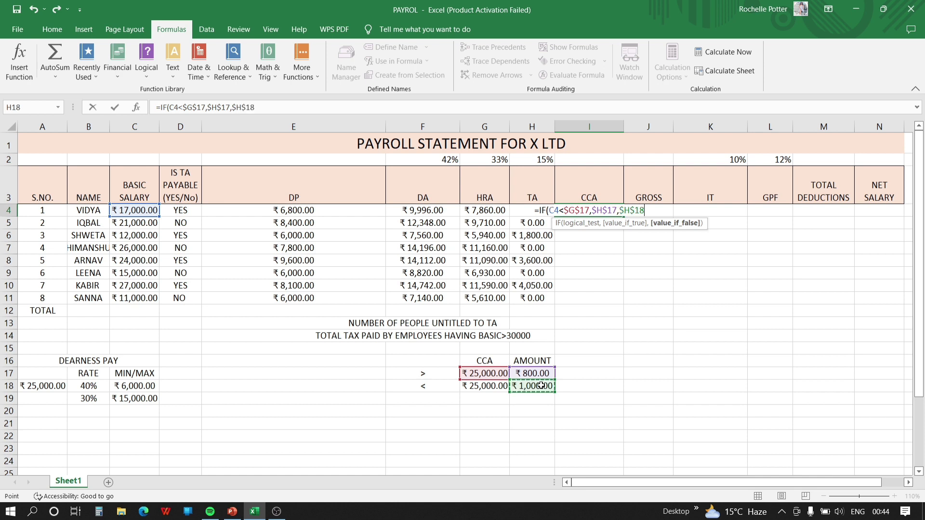
type(")")
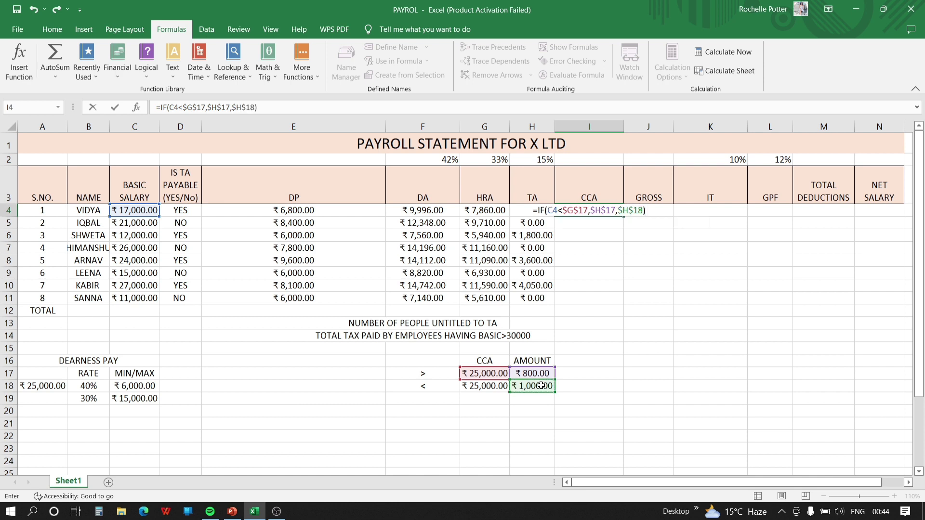
key("Return")
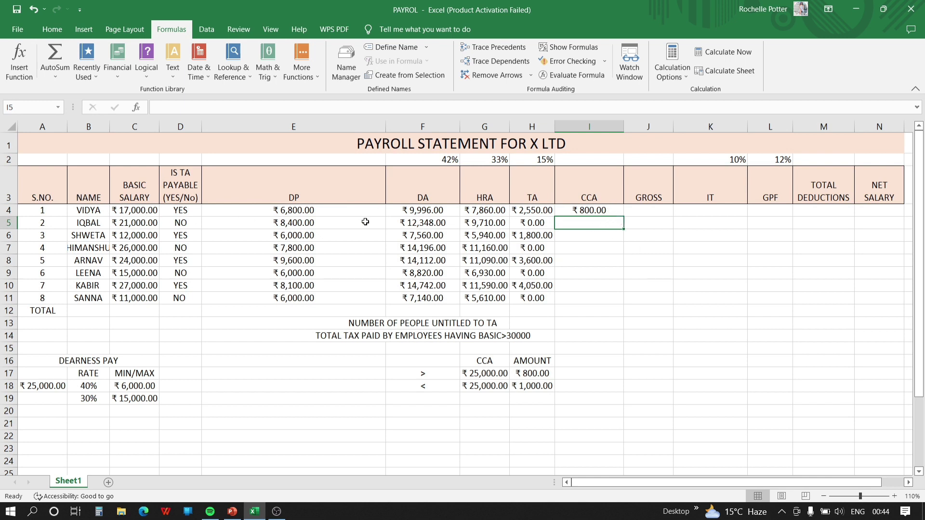
Fill the CCA formula from I4 down through I11
left_click(611, 210)
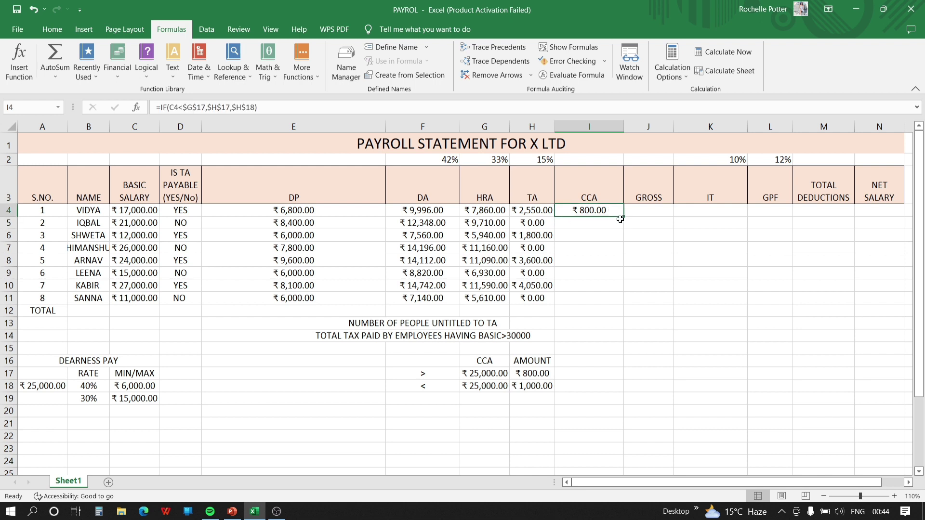
left_click_drag(622, 216, 622, 302)
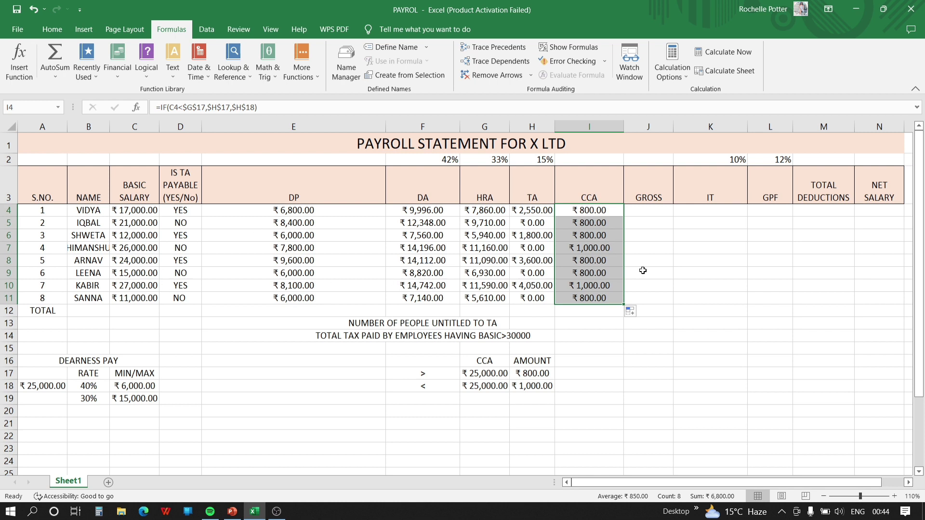
Calculate GROSS in J4 with =SUM(C4,E4:I4) and fill the formula down through J11
left_click(663, 213)
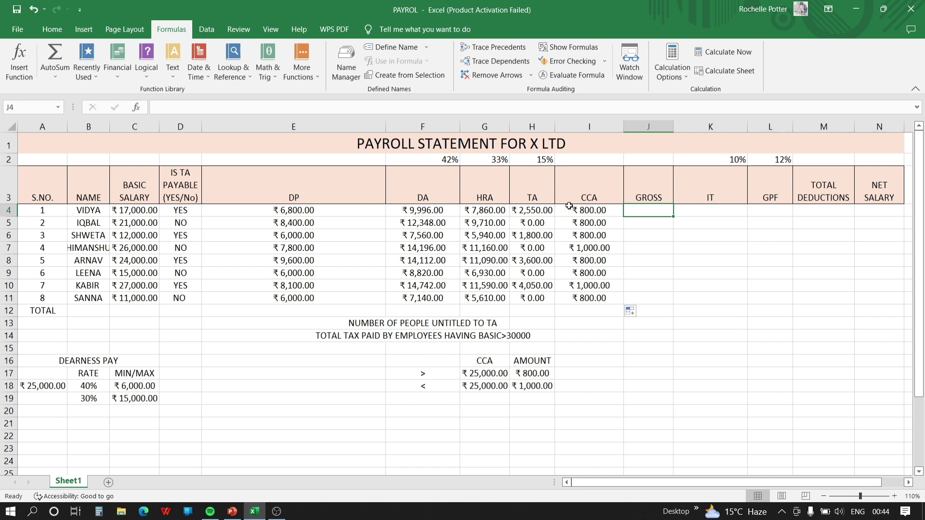
type("=")
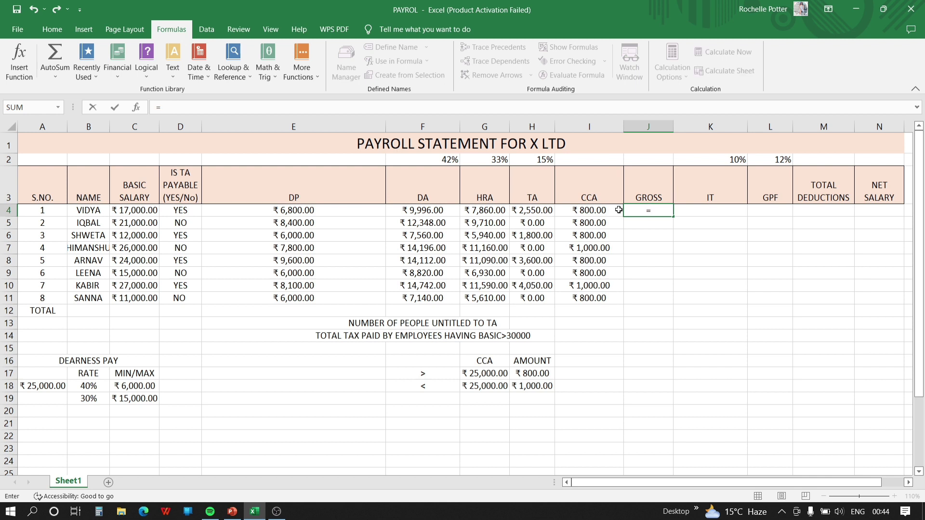
type("SUM(")
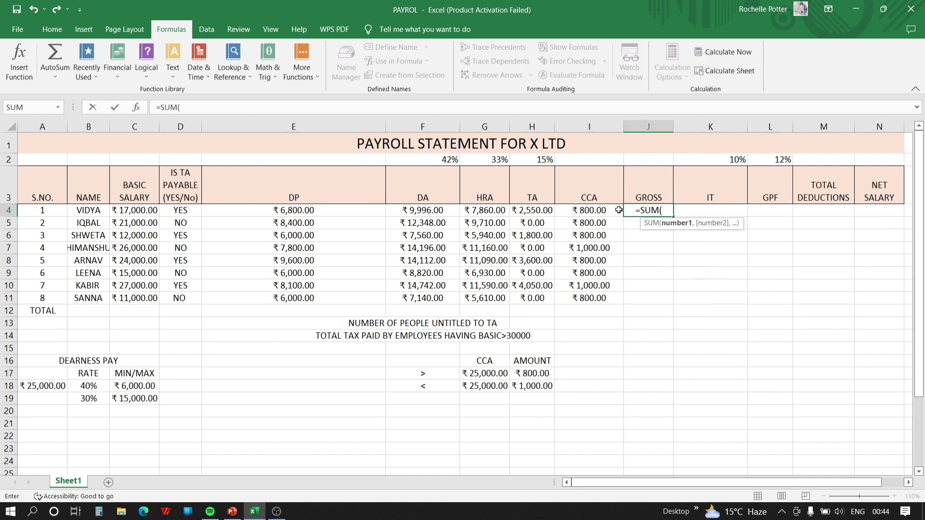
left_click(134, 210)
type(",")
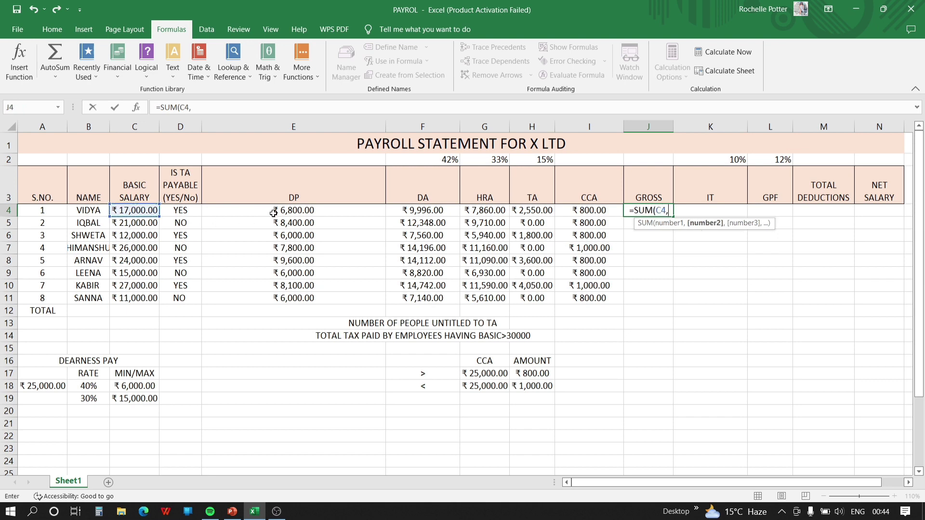
scroll(273, 213, "right", 3)
scroll(273, 213, "left", 3)
scroll(273, 214, "right", 5)
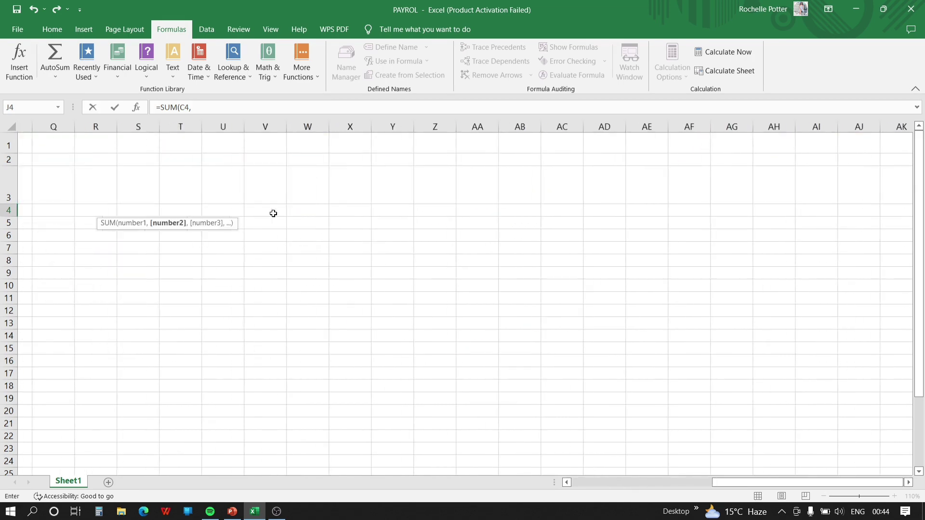
scroll(273, 214, "left", 5)
left_click(273, 214)
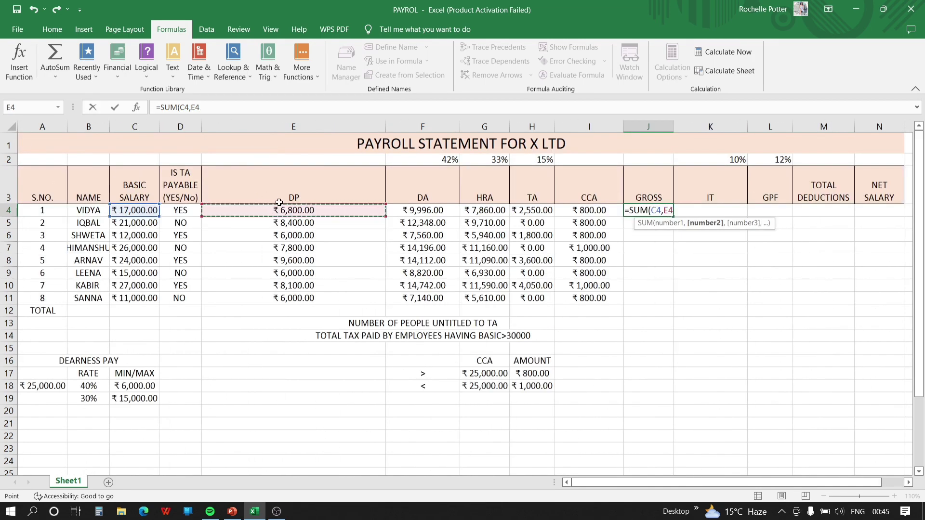
left_click_drag(295, 211, 602, 210)
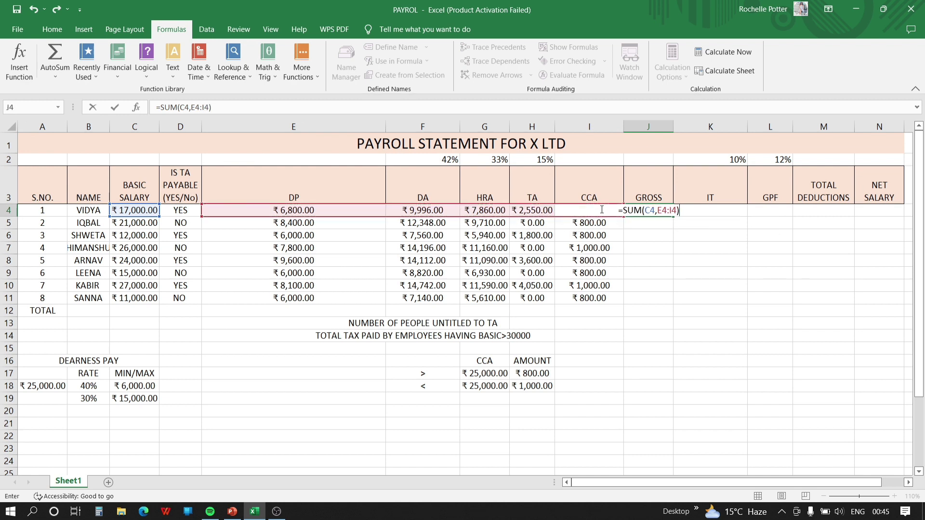
key("Return")
left_click(660, 212)
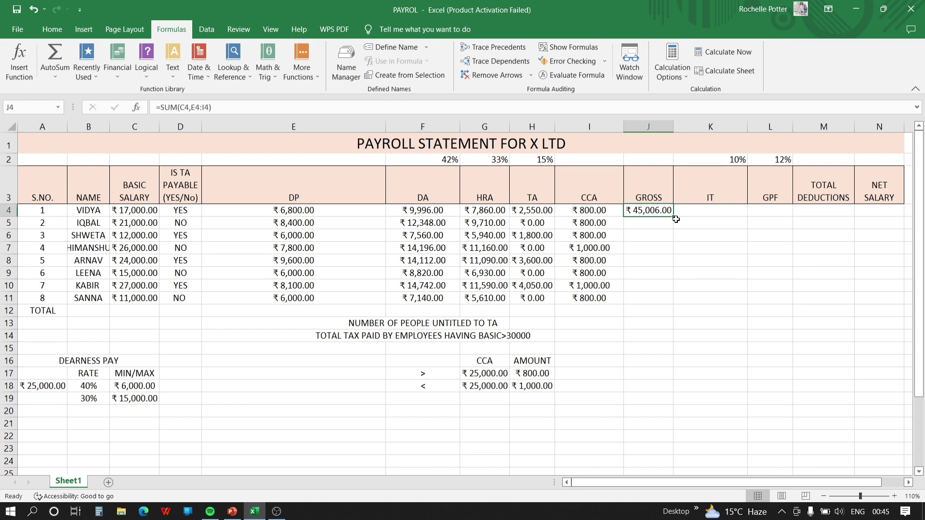
left_click_drag(672, 216, 673, 302)
Start a ROUND formula in IT cell K4 with the absolute reference $K$2
left_click(707, 211)
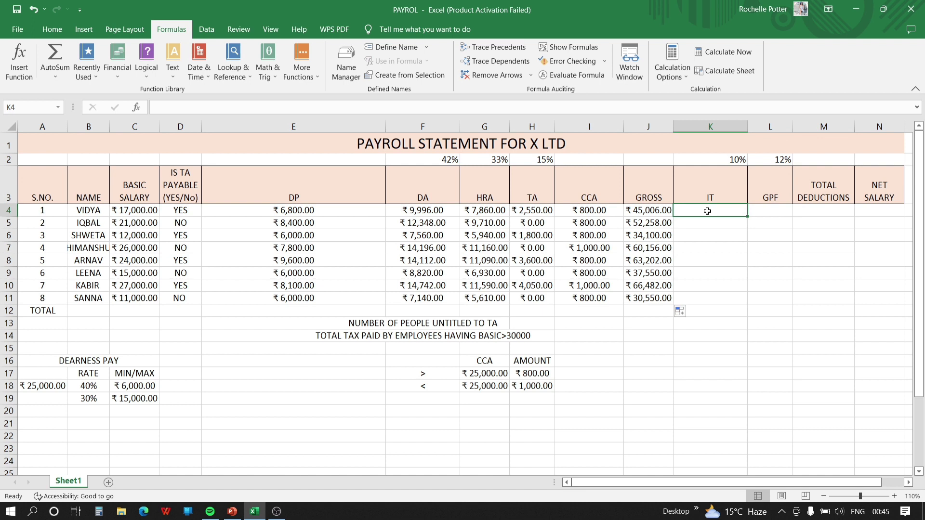
type("=ROUND")
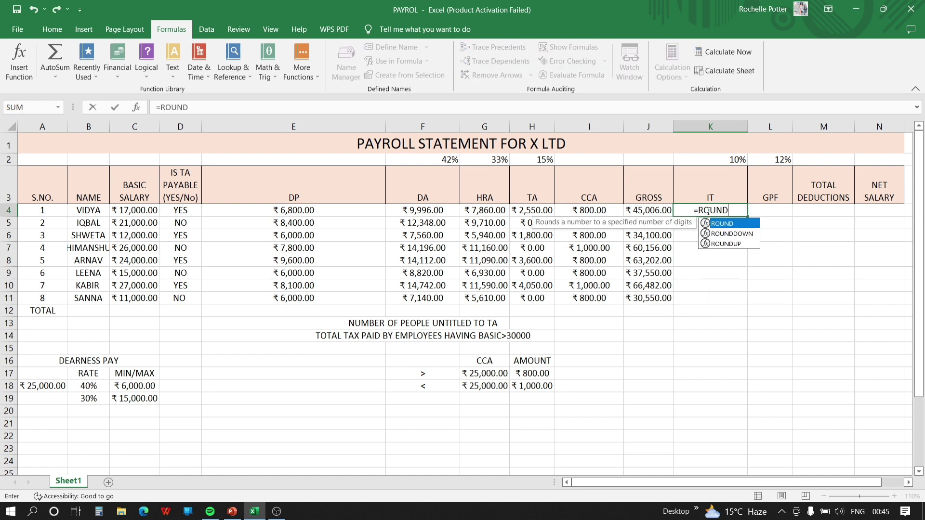
type("(")
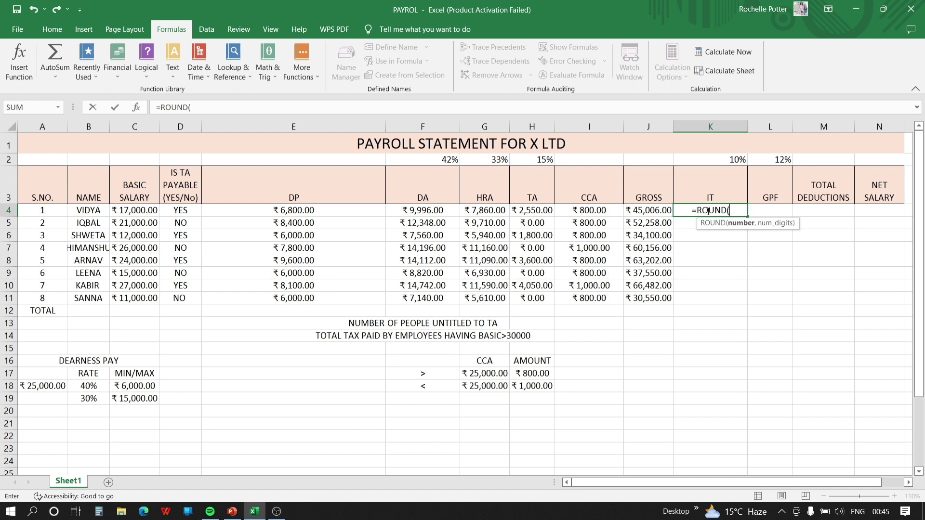
left_click(742, 161)
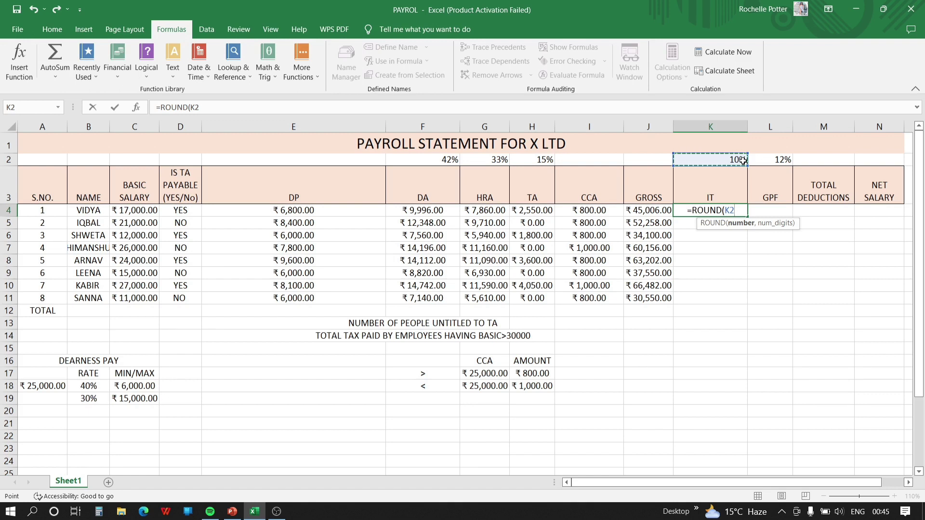
key("Return")
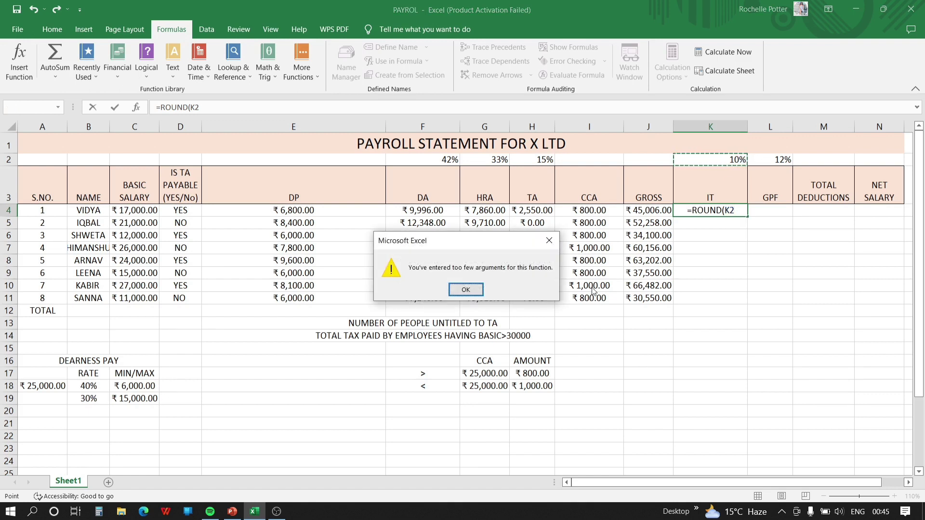
left_click(465, 289)
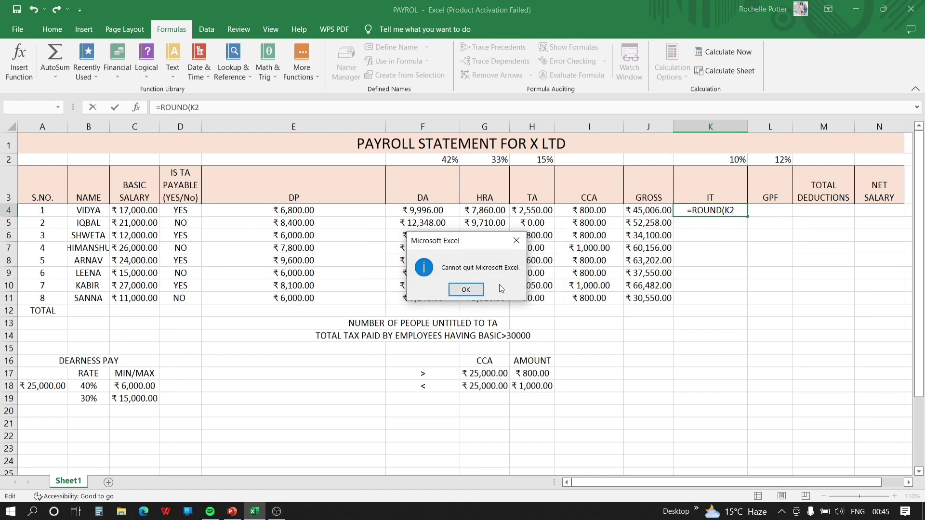
left_click(474, 285)
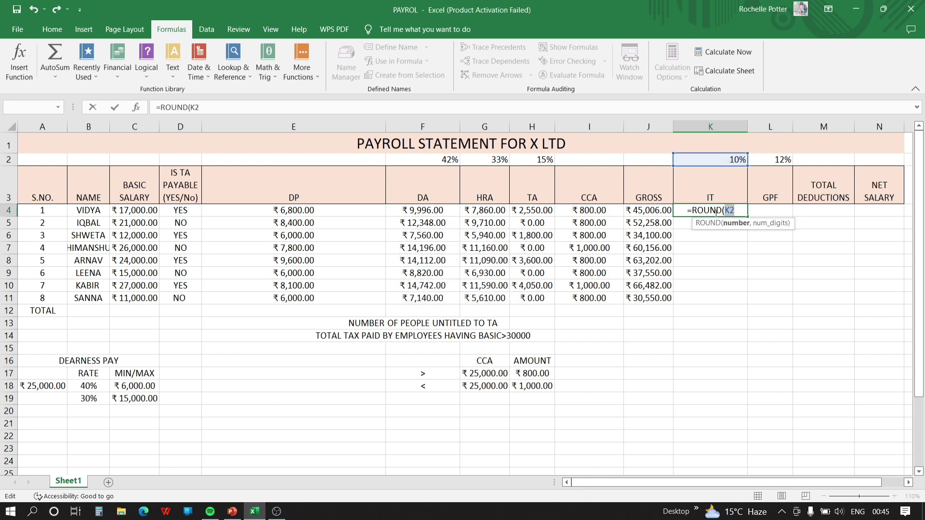
left_click(731, 214)
key("F4")
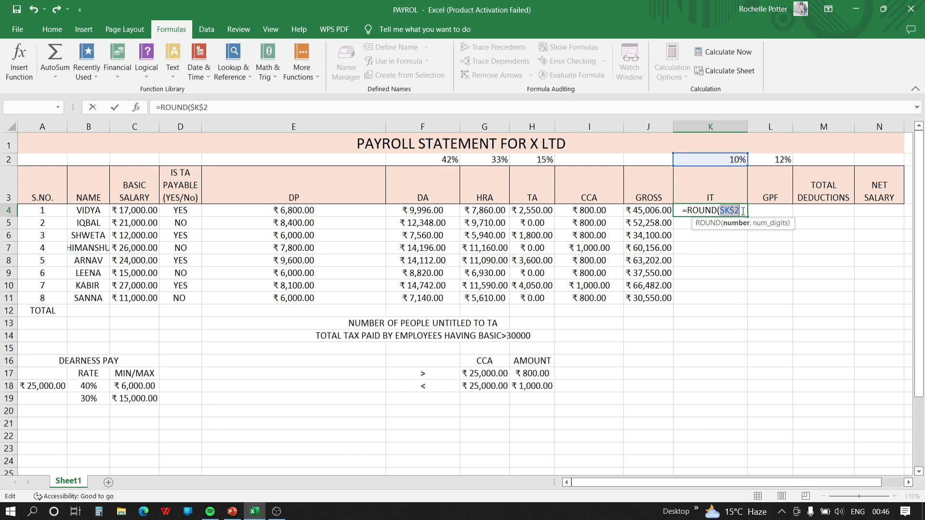
Complete the K4 formula as =ROUND($K$2*J4,0) and fill it down through K11
left_click(743, 211)
type("*")
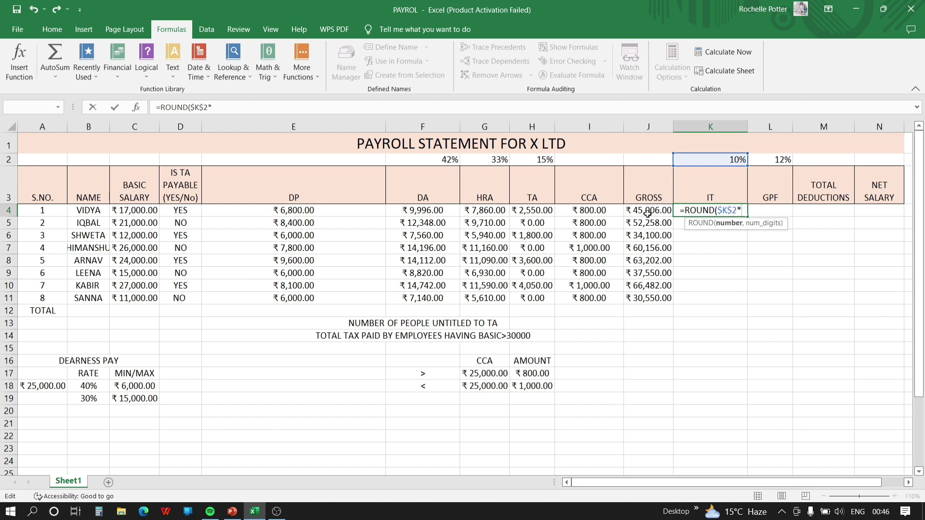
left_click(649, 215)
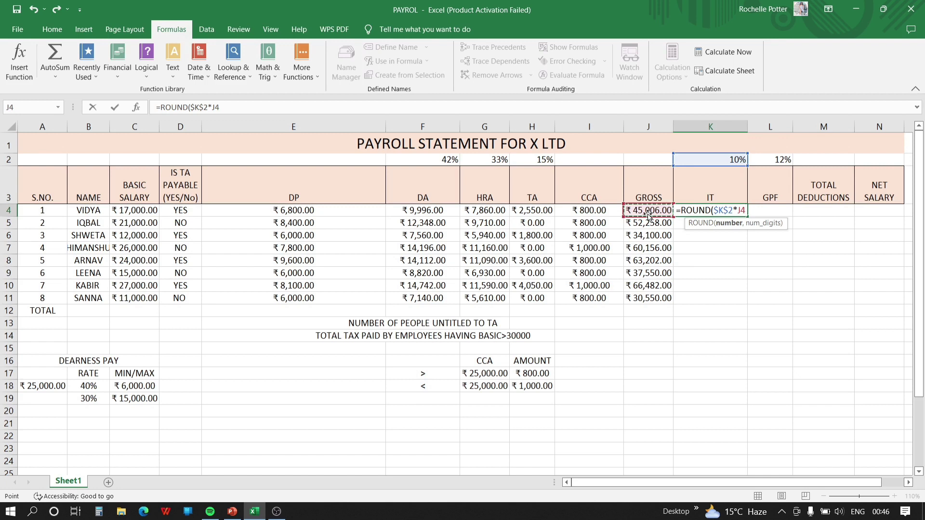
type(",0")
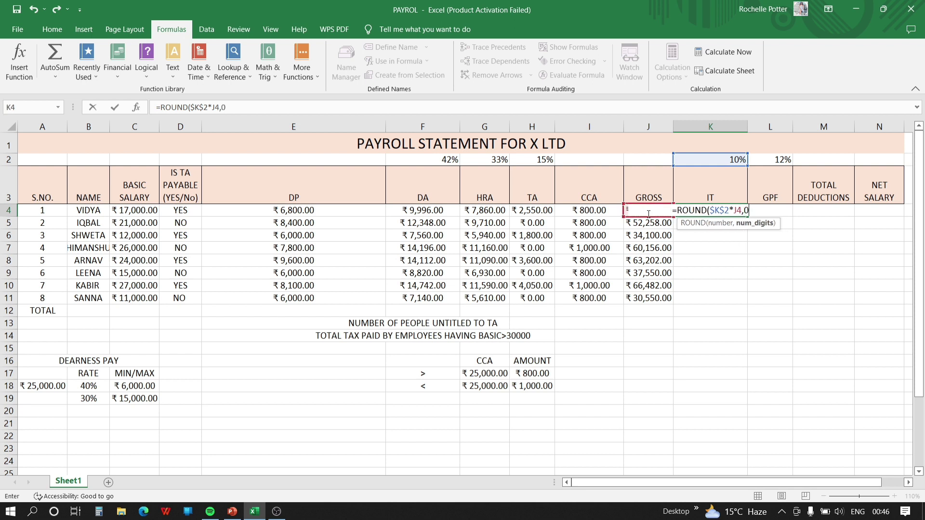
type(")")
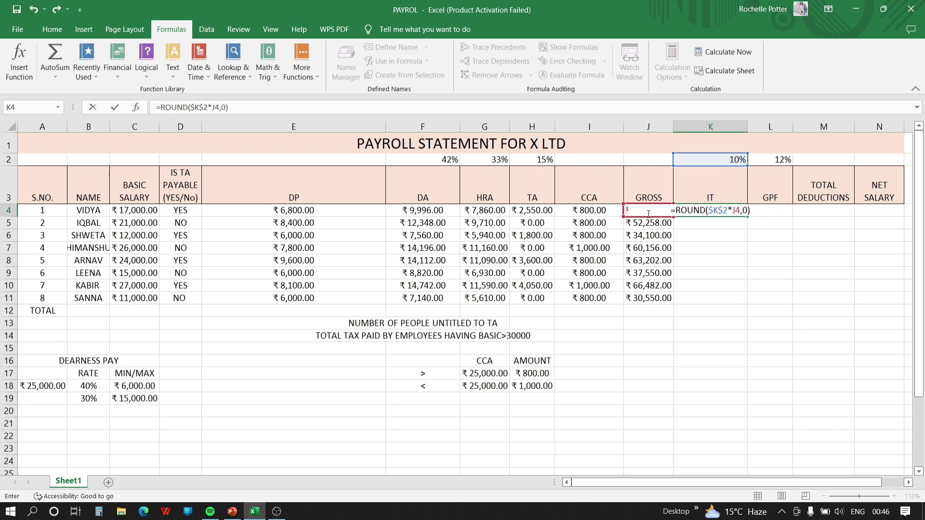
key("ctrl+Return")
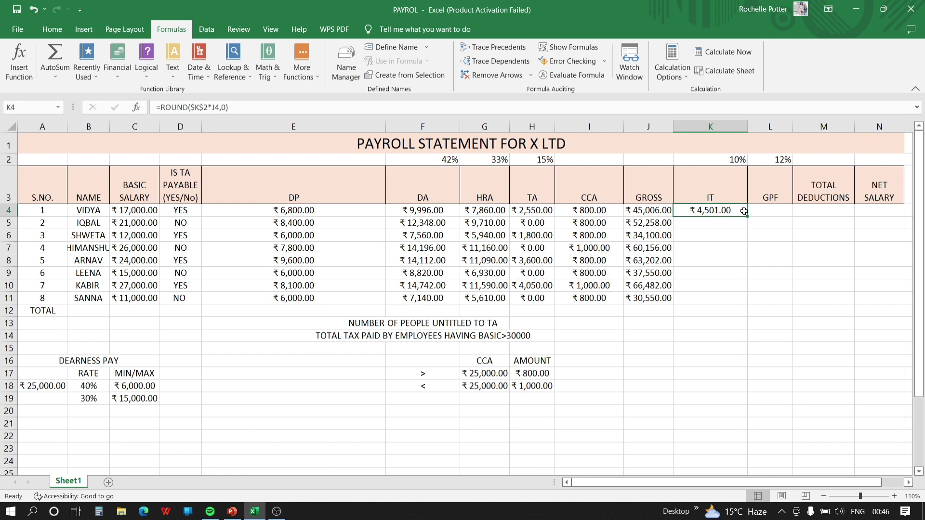
left_click_drag(747, 217, 760, 301)
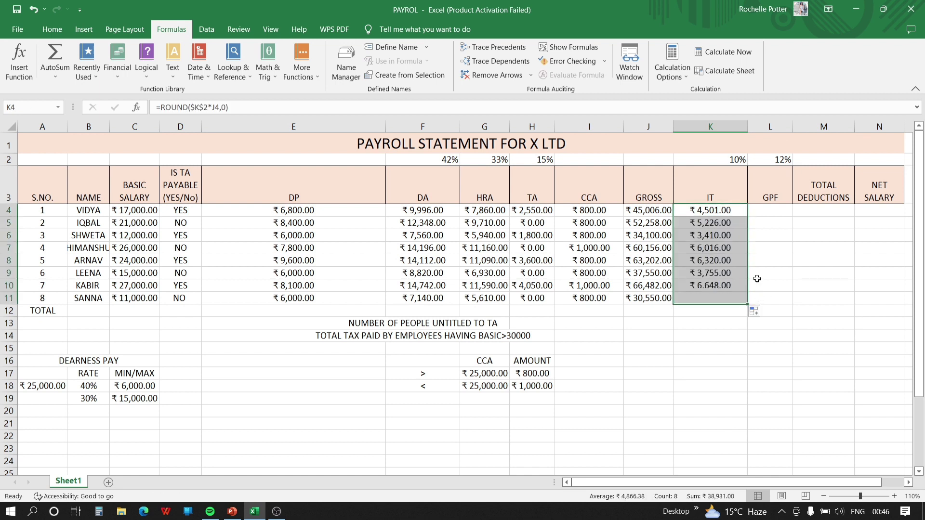
Calculate GPF in L4 with =$L$2*J4 and fill the formula down through L11
left_click(774, 212)
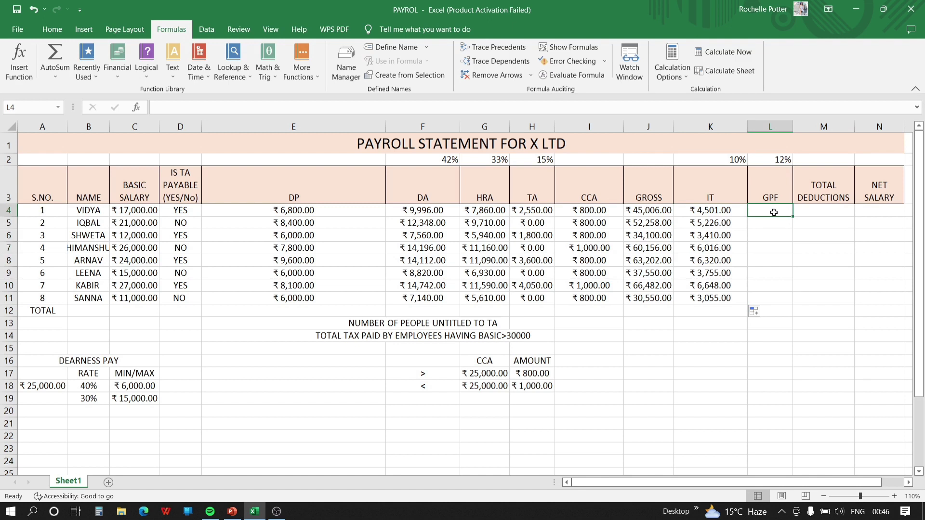
type("=")
left_click(787, 161)
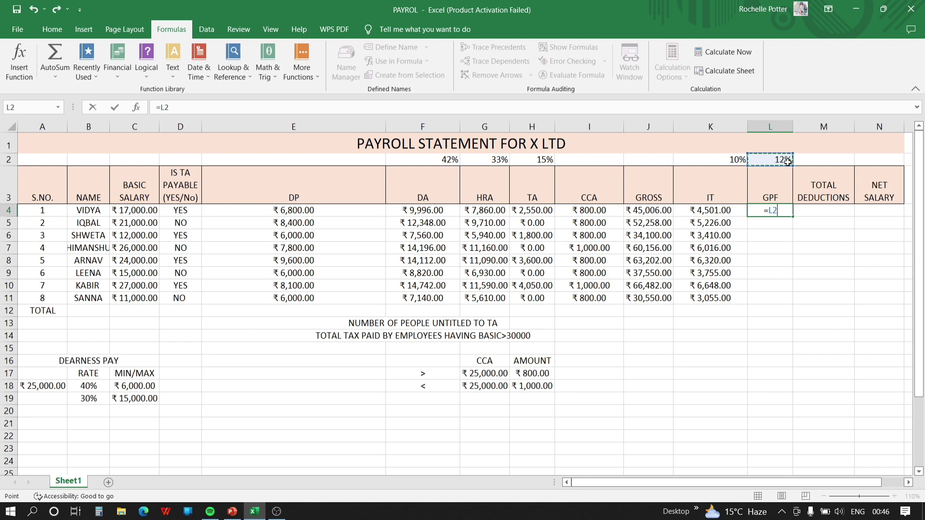
key("F5")
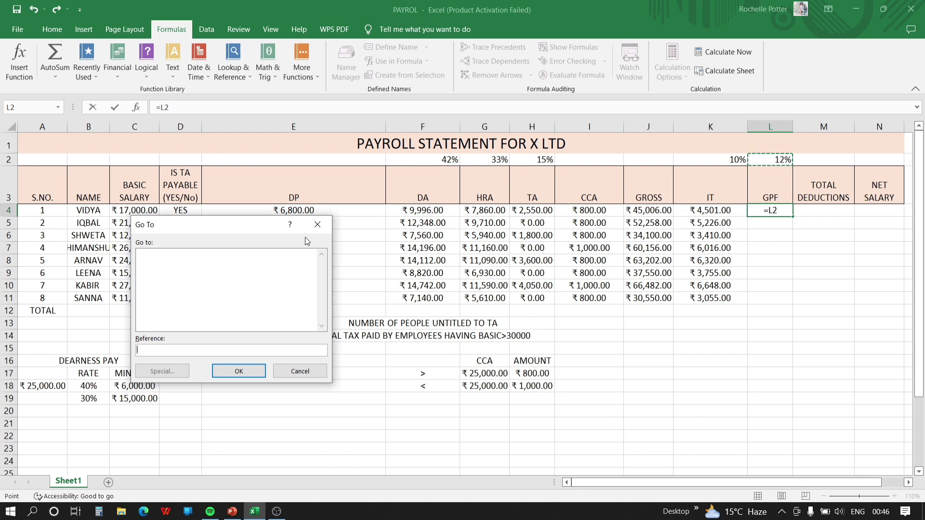
left_click(327, 224)
key("F4")
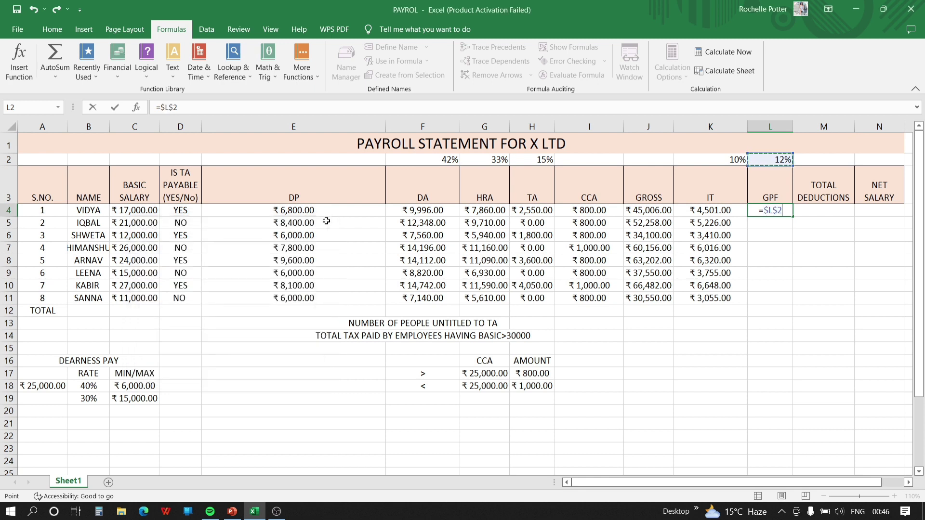
type("*")
left_click(643, 220)
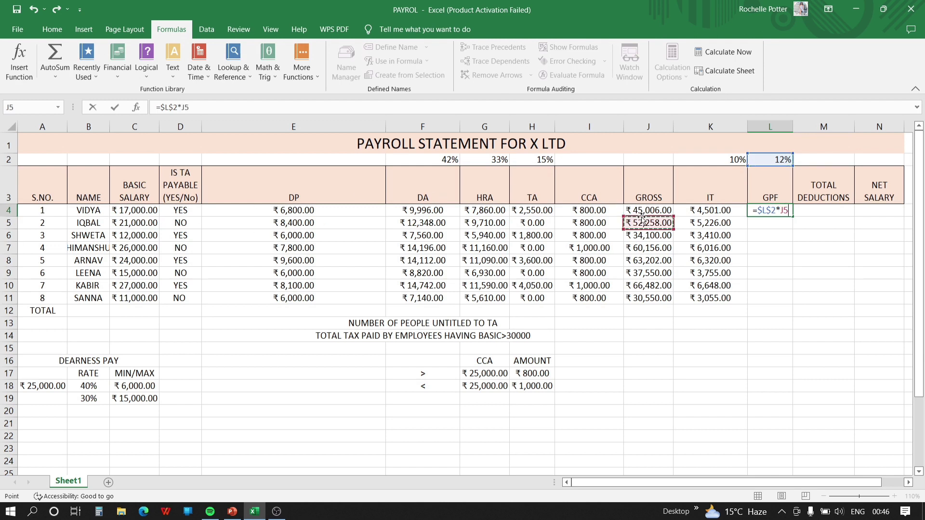
left_click(641, 212)
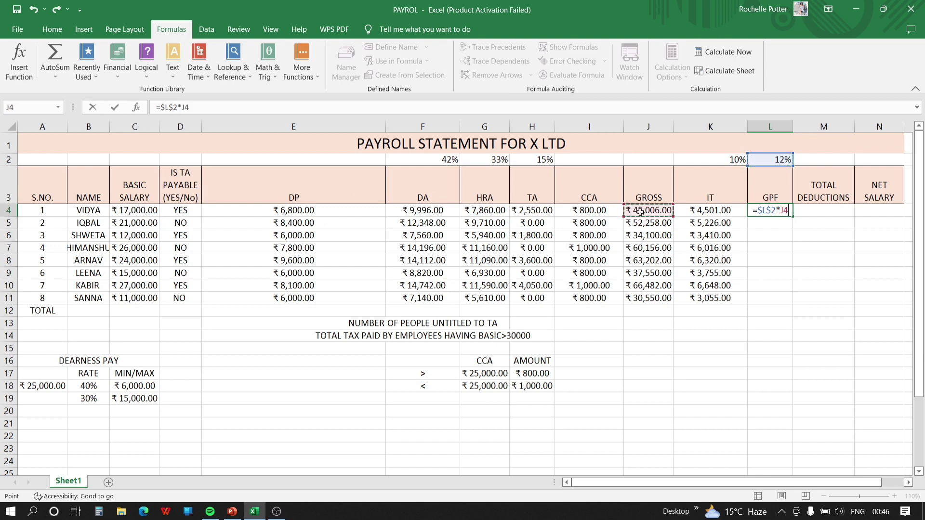
key("Return")
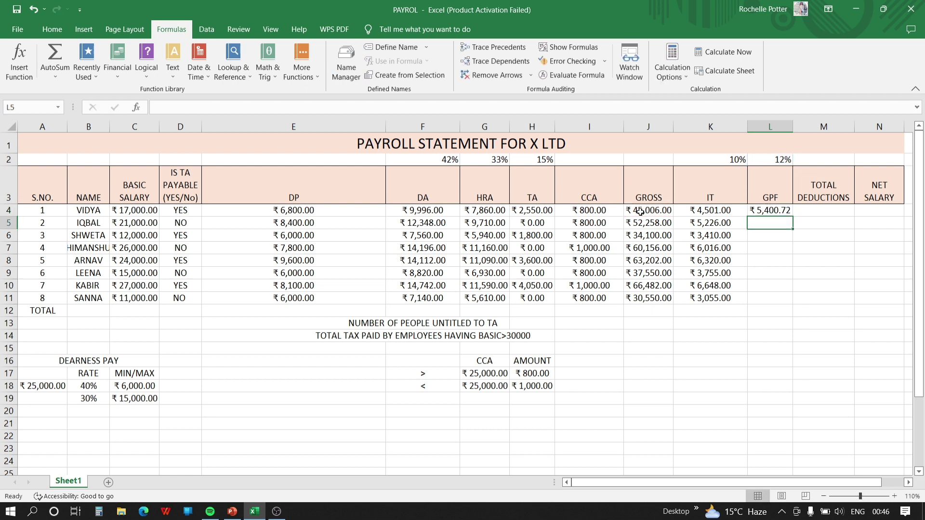
left_click(785, 211)
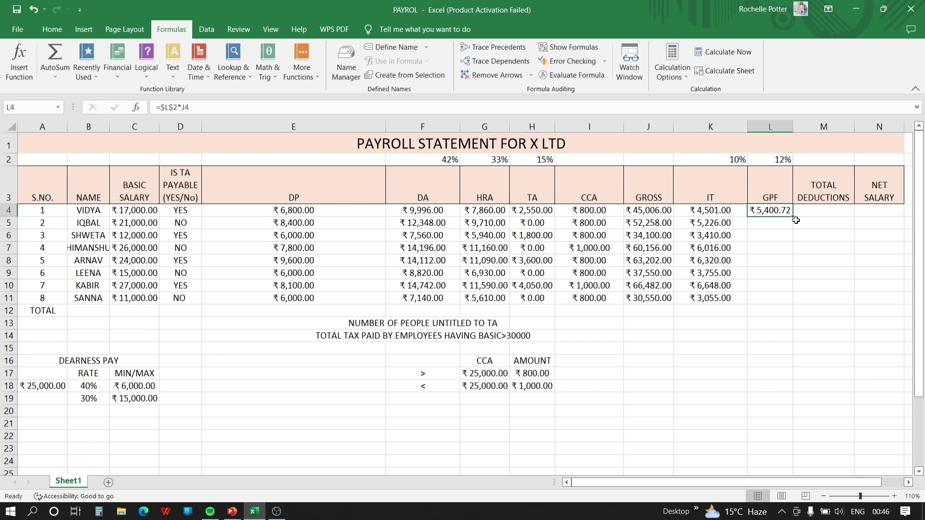
left_click_drag(792, 217, 802, 302)
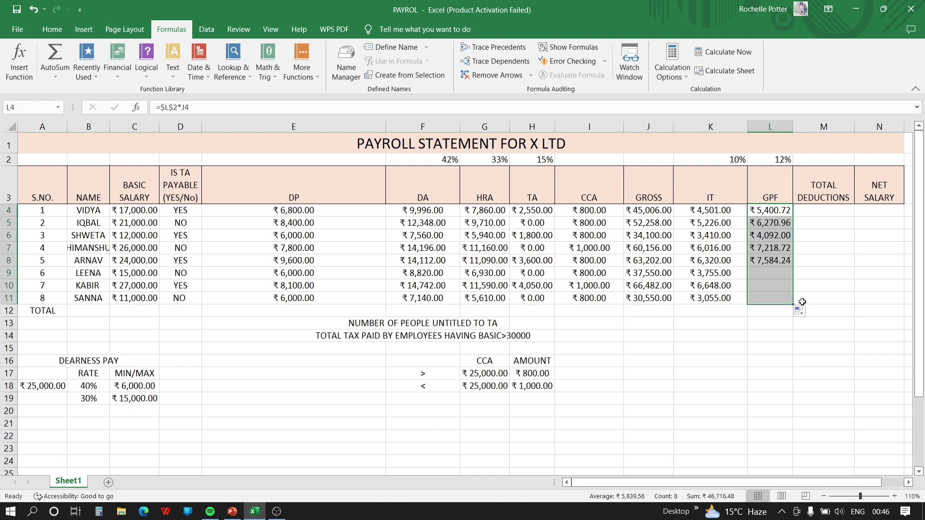
Calculate TOTAL DEDUCTIONS in M4 with =K4+L4 and fill the formula down through M11
left_click(819, 210)
type("=")
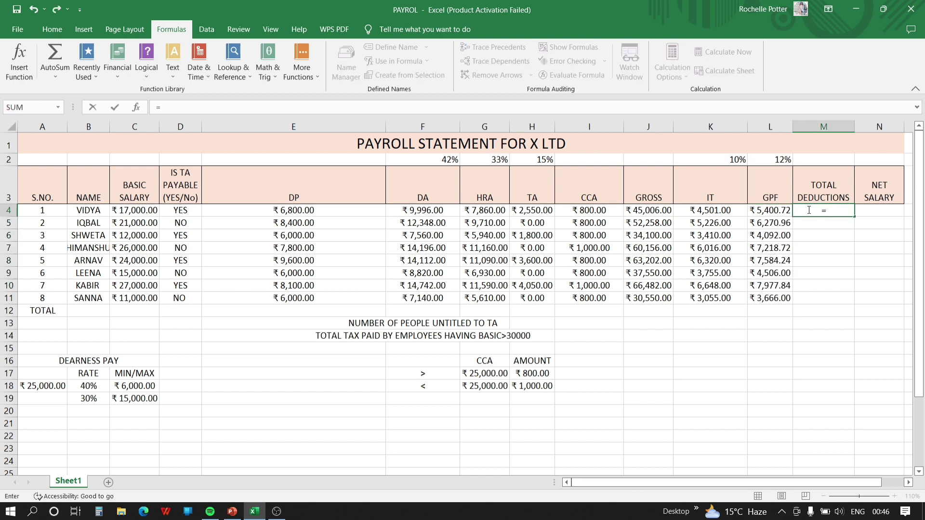
left_click(726, 210)
type("+")
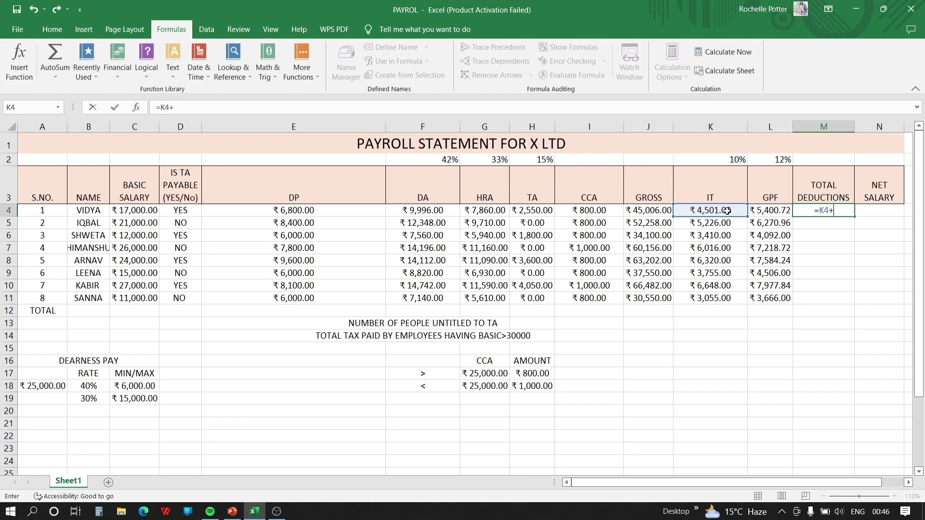
left_click(765, 212)
key("Return")
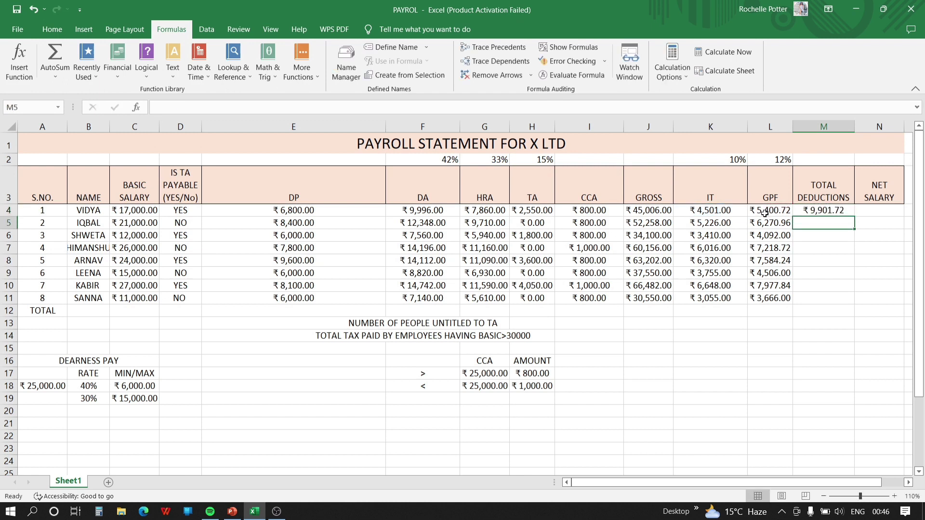
left_click(838, 210)
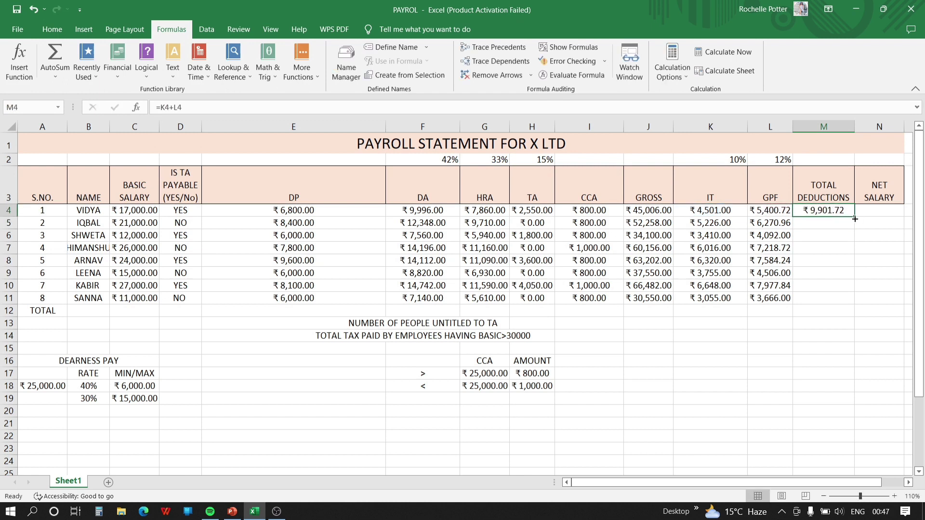
left_click_drag(855, 216, 857, 302)
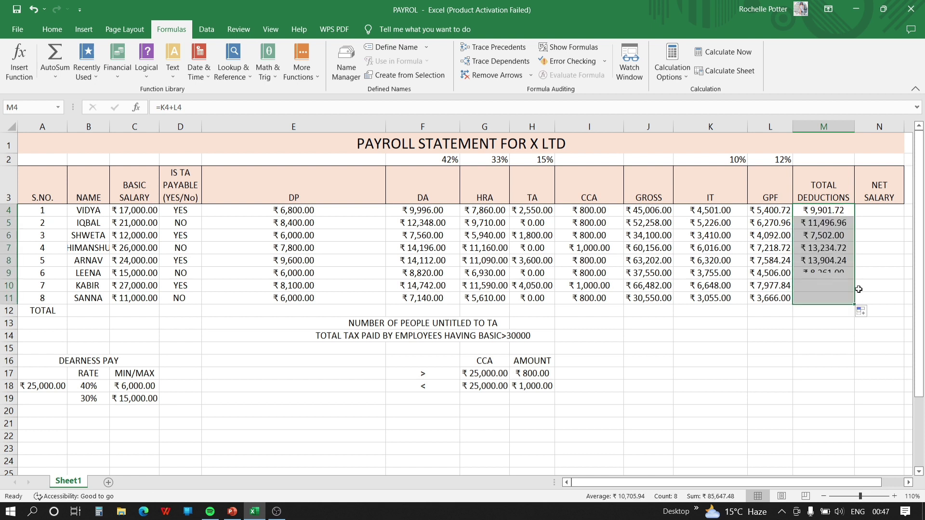
Calculate NET SALARY in N4 with =J4-M4 and fill the formula down through N11
left_click(876, 216)
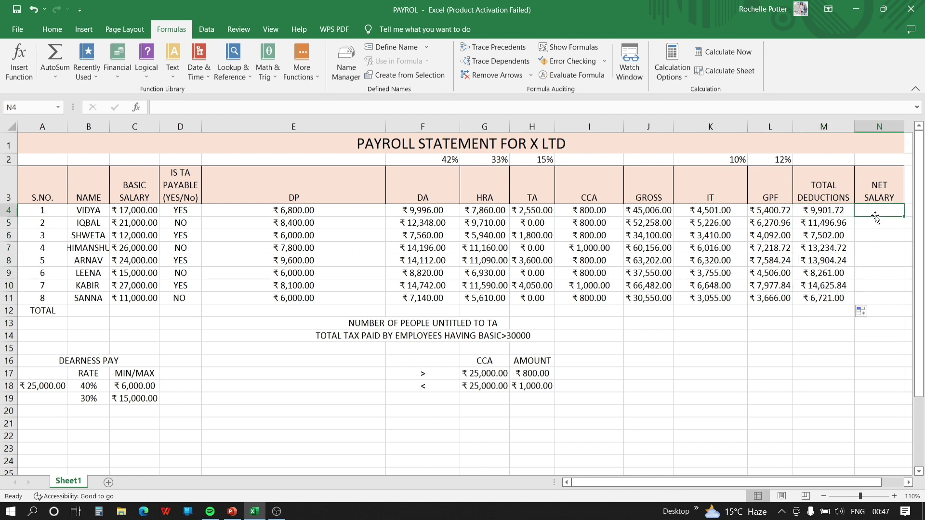
type("=")
left_click(656, 212)
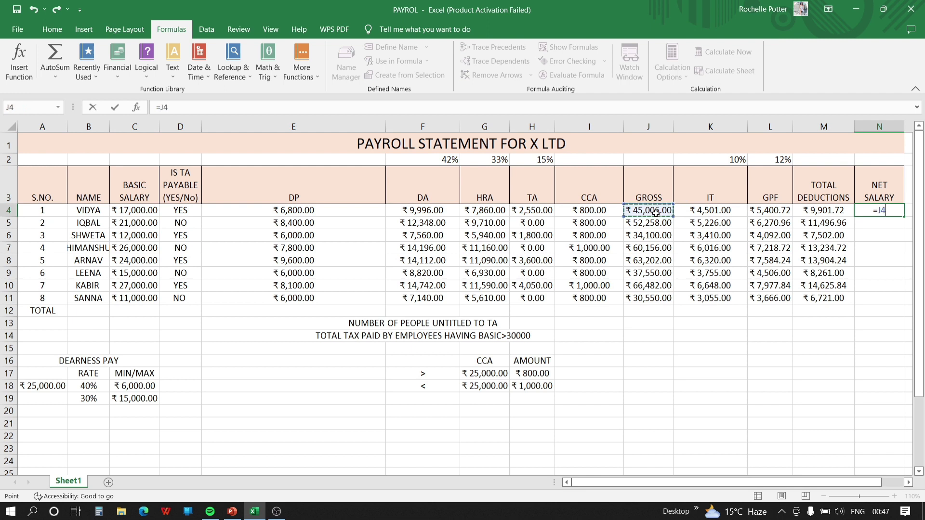
type("-")
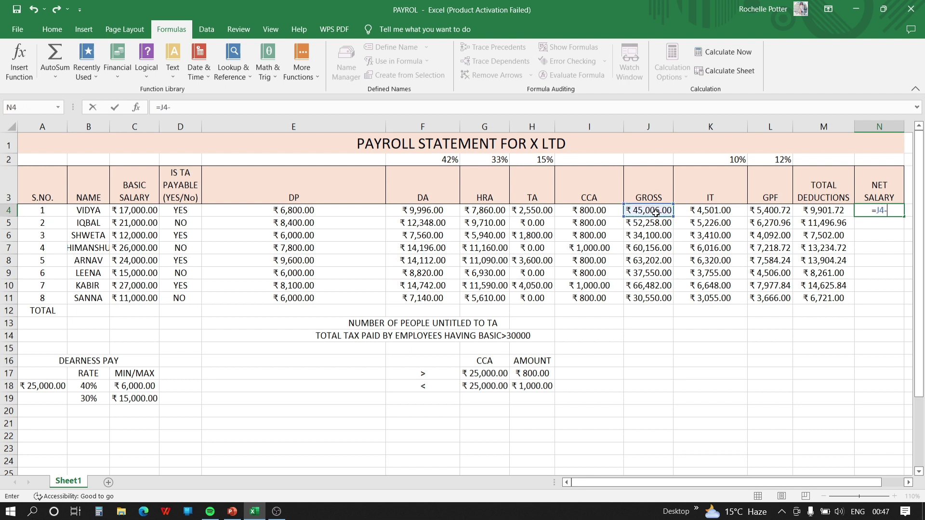
left_click(837, 215)
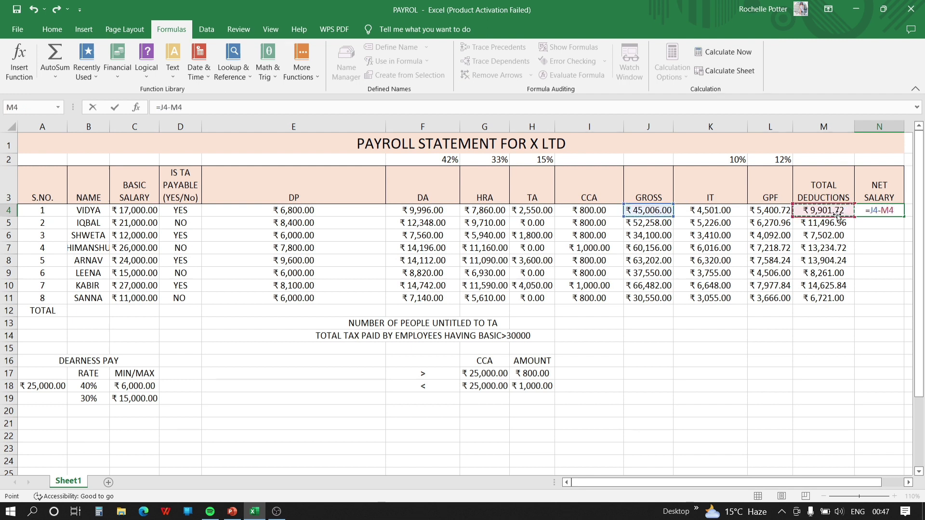
key("Return")
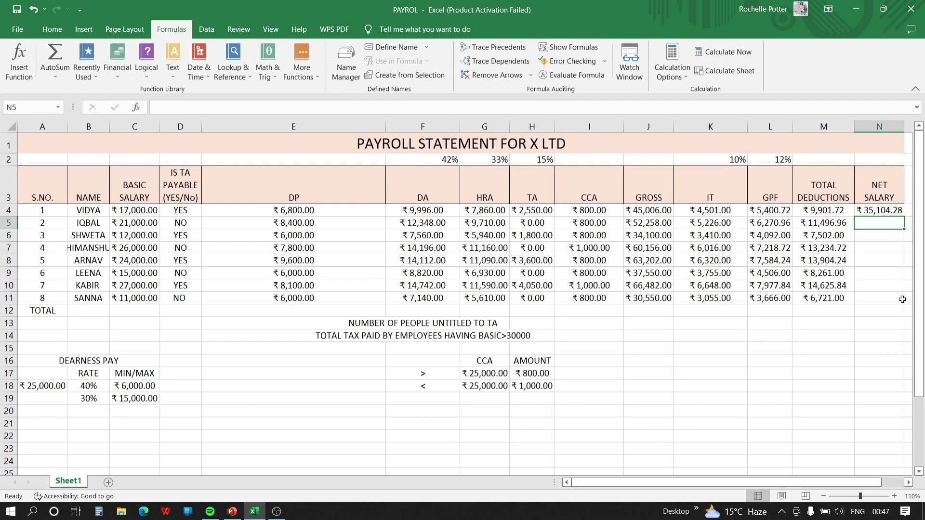
left_click(909, 483)
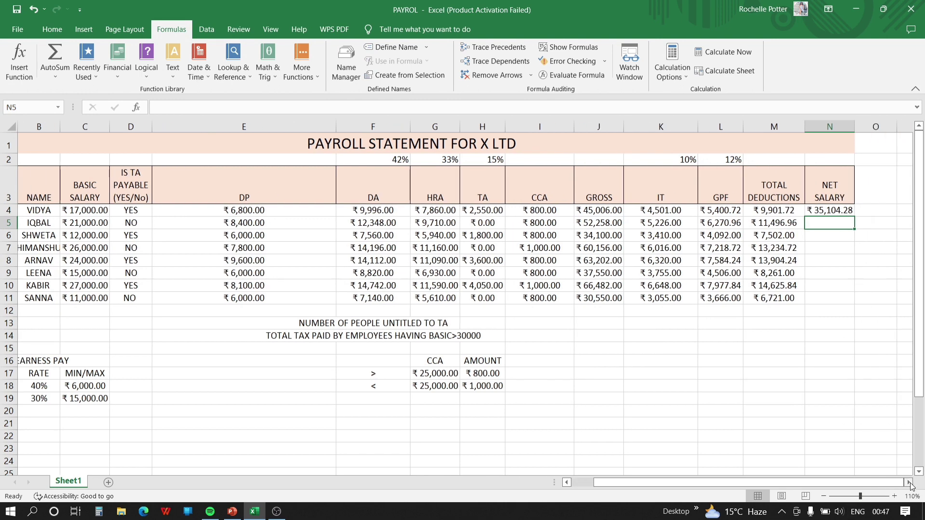
left_click(841, 211)
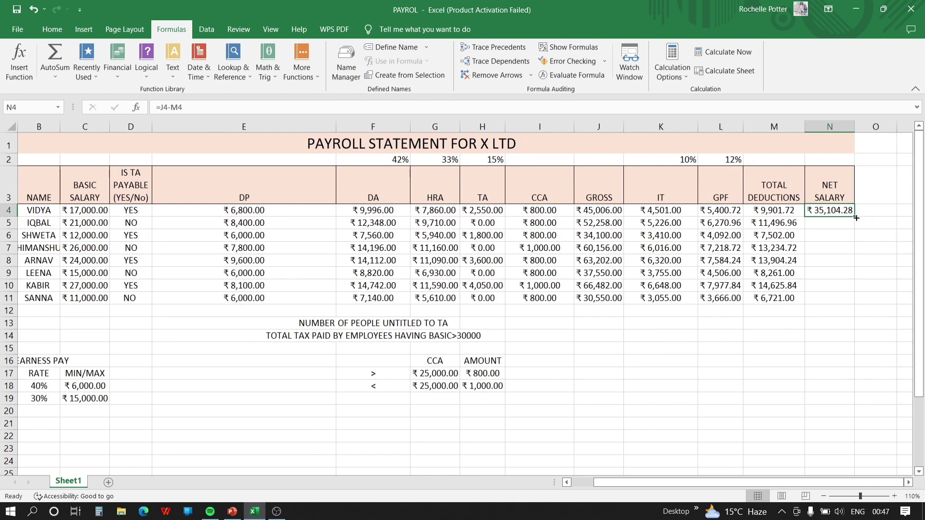
left_click_drag(854, 216, 865, 306)
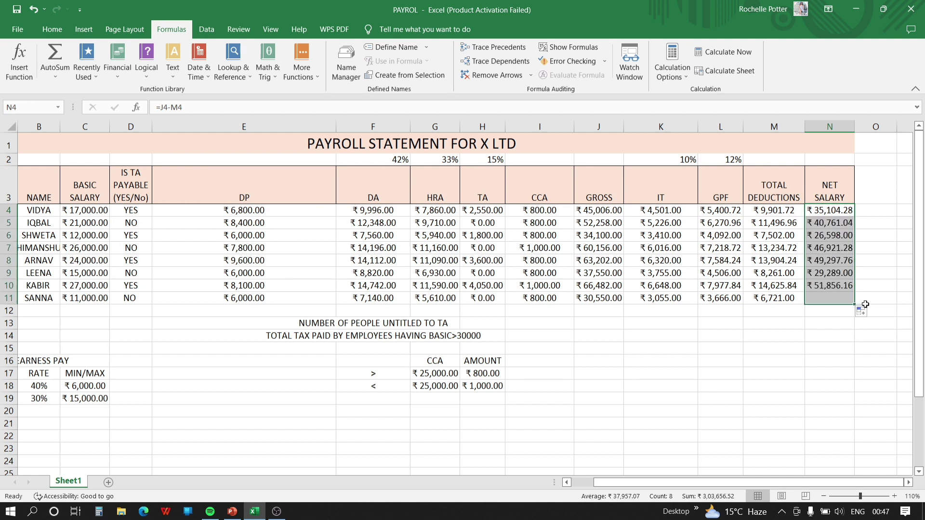
Start a COUNTIF formula in I13 for the number of people entitled to TA, using the range D4:D11
left_click(518, 326)
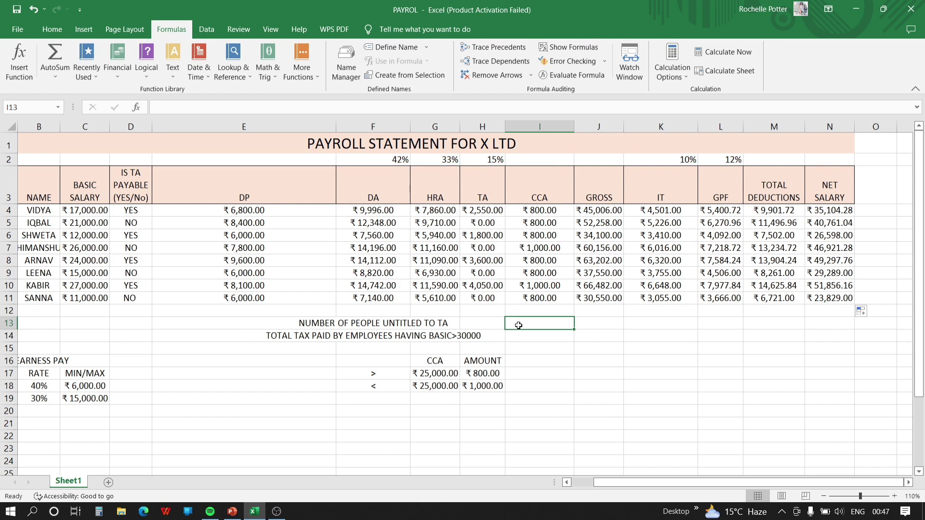
type("C")
key("BackSpace")
type("=COU")
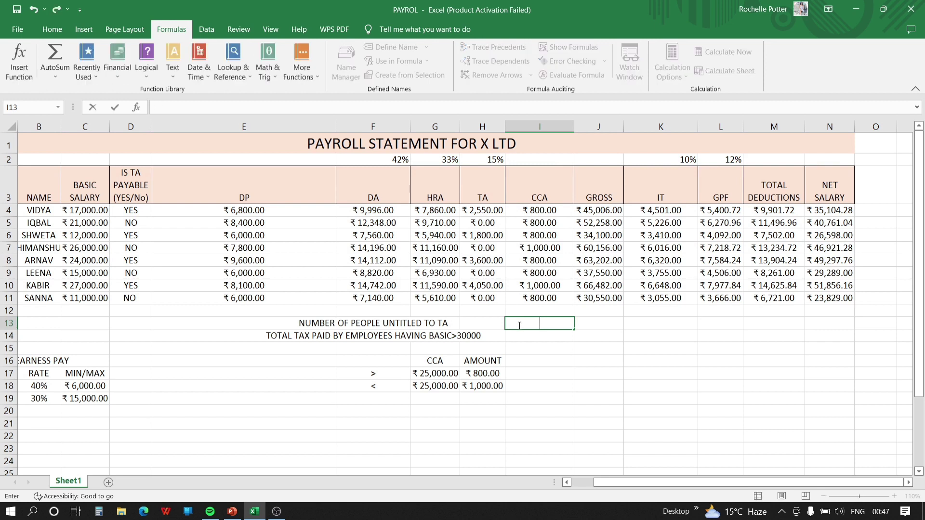
type("NTIF(")
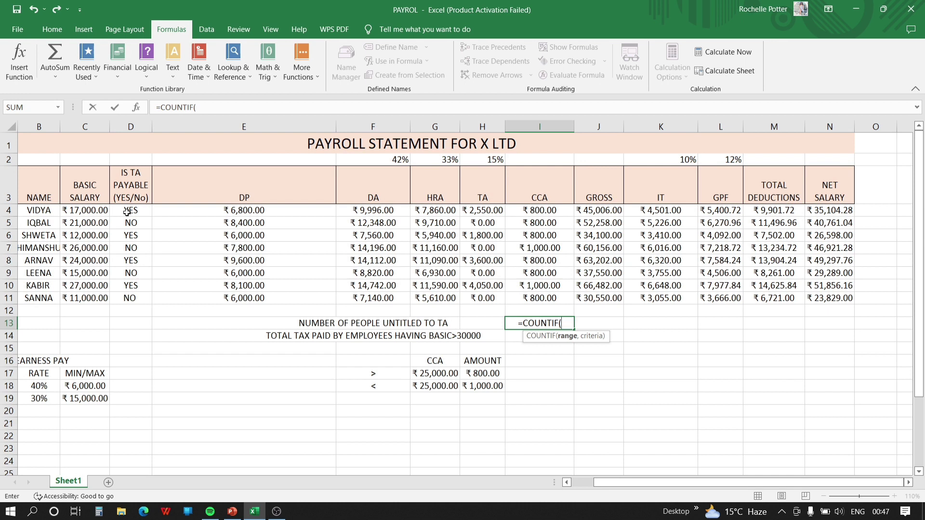
left_click_drag(127, 212, 139, 293)
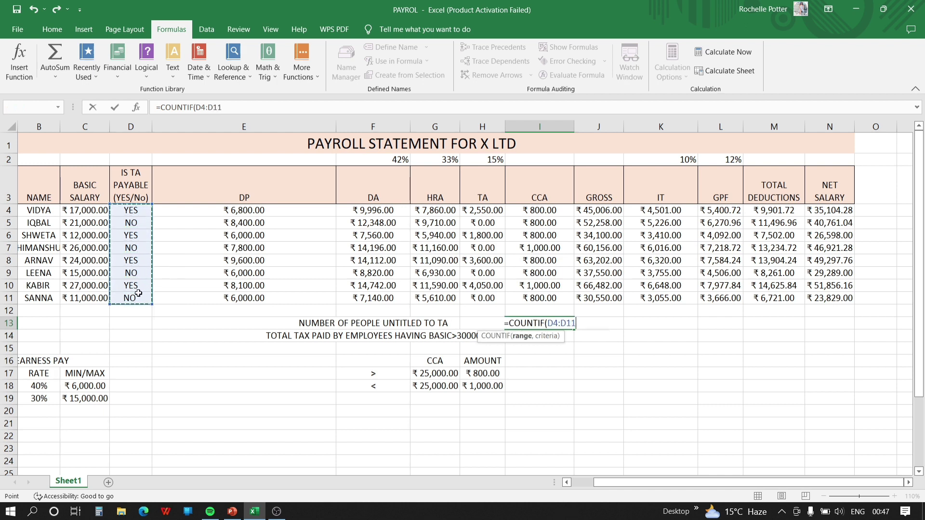
left_click(138, 293)
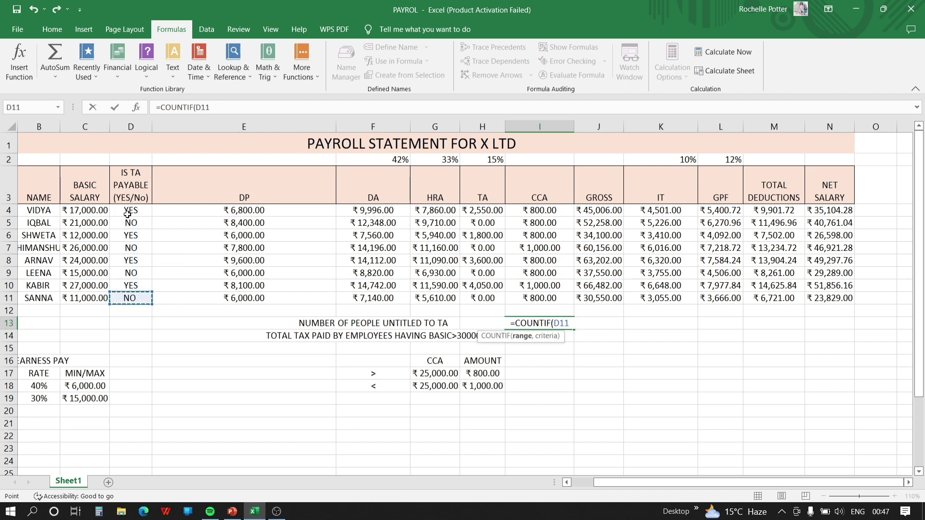
left_click_drag(128, 213, 141, 295)
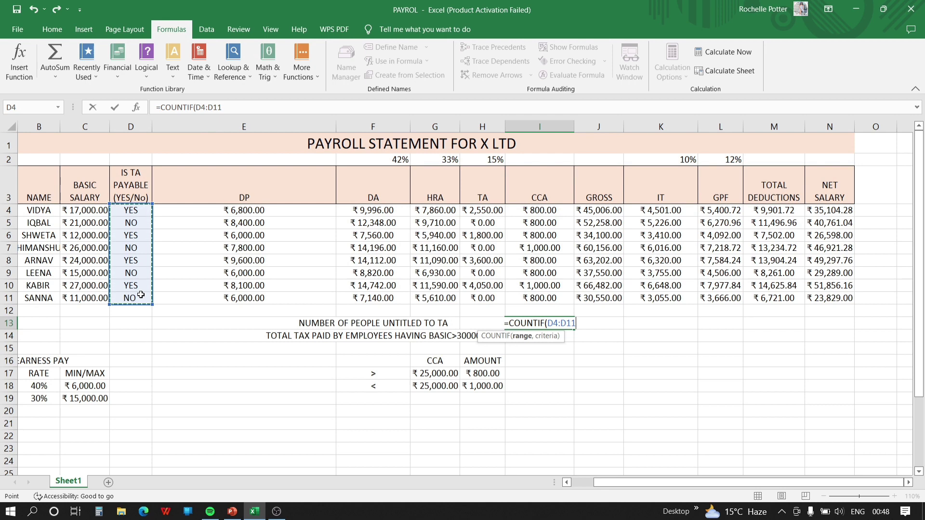
Complete the I13 formula as =COUNTIF(D4:D11,"YES")
type(",")
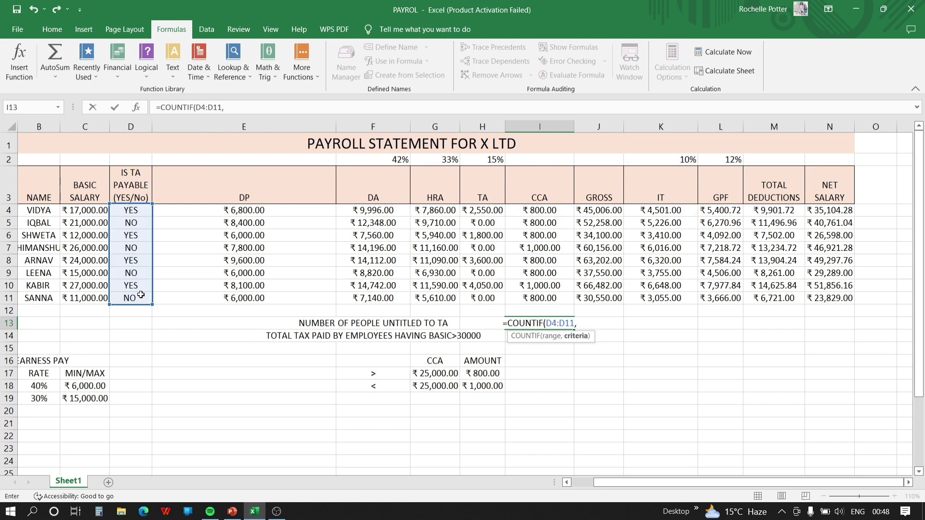
type("\"YS")
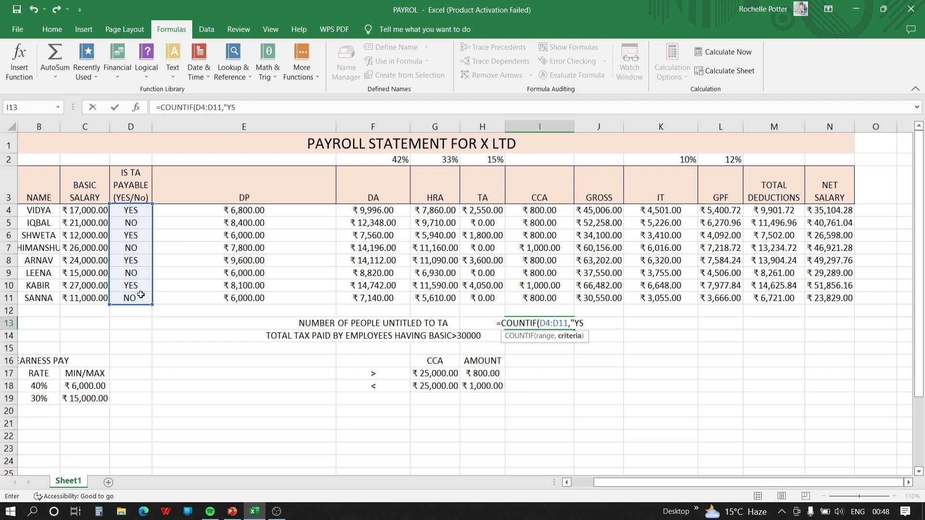
key("BackSpace")
type("ES")
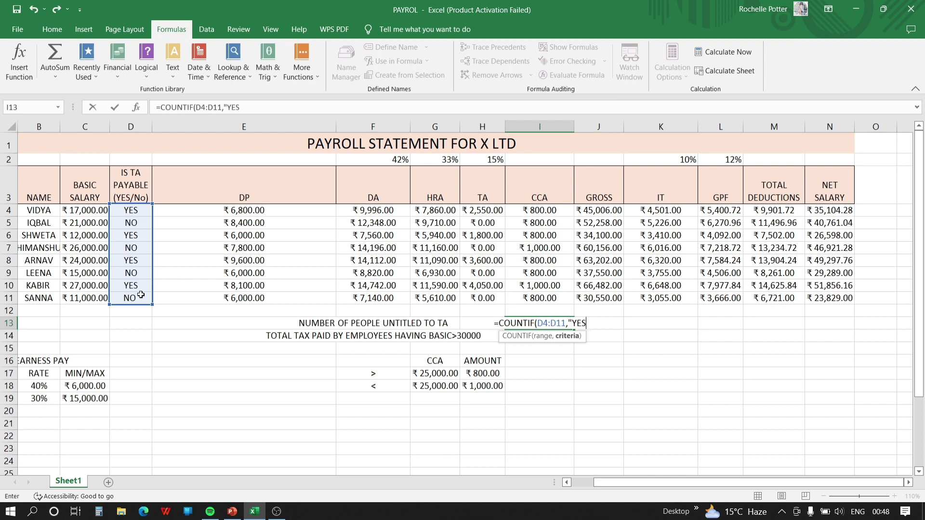
type("\"")
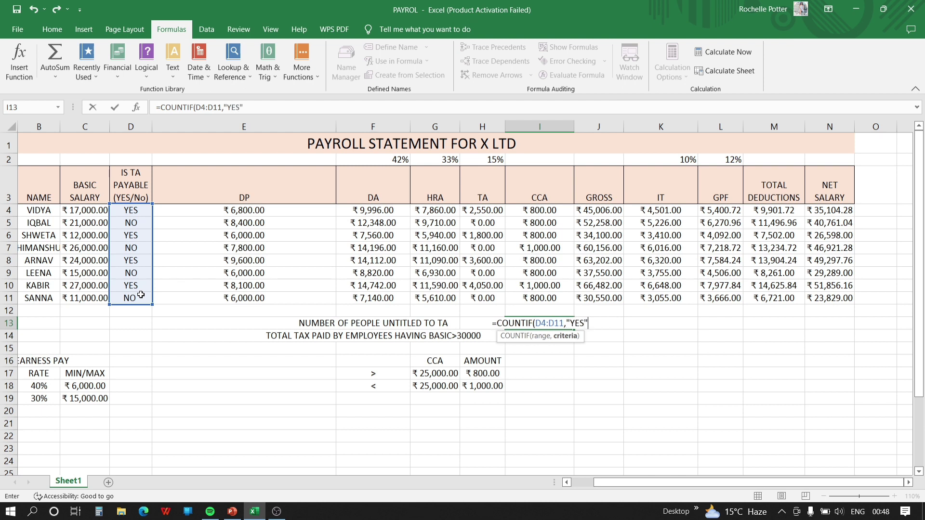
type(")")
key("Return")
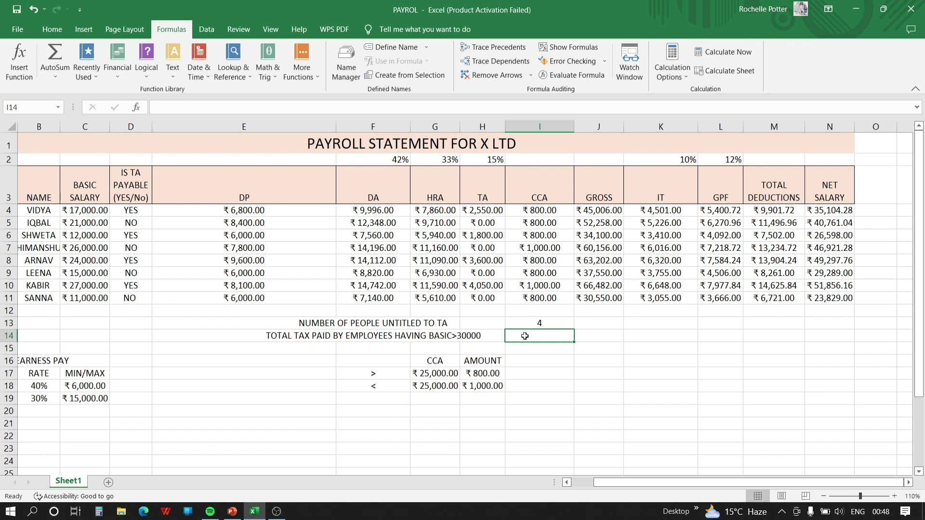
Start a SUMIF formula in I14 for the total tax paid, using the basic salary range C4:C11
type("=SUMIF(")
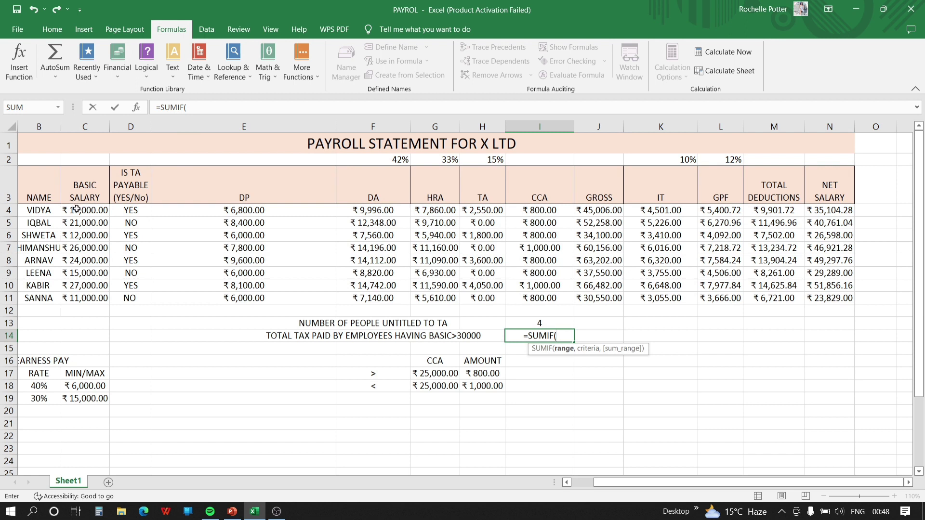
left_click_drag(78, 210, 90, 295)
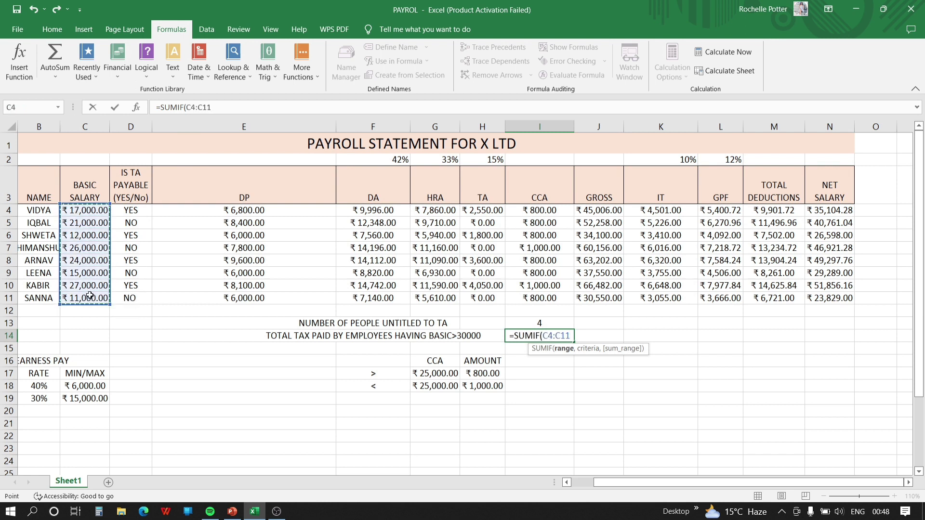
key("shift")
type(">")
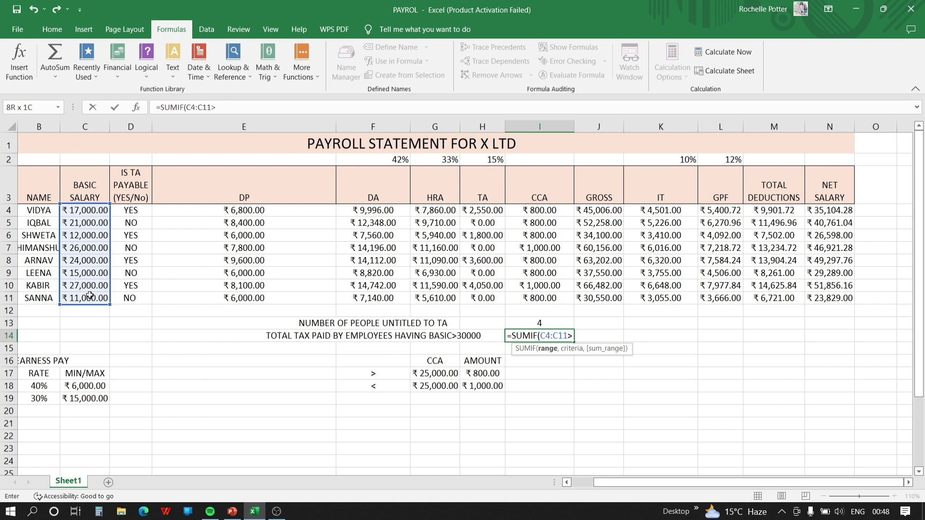
key("BackSpace")
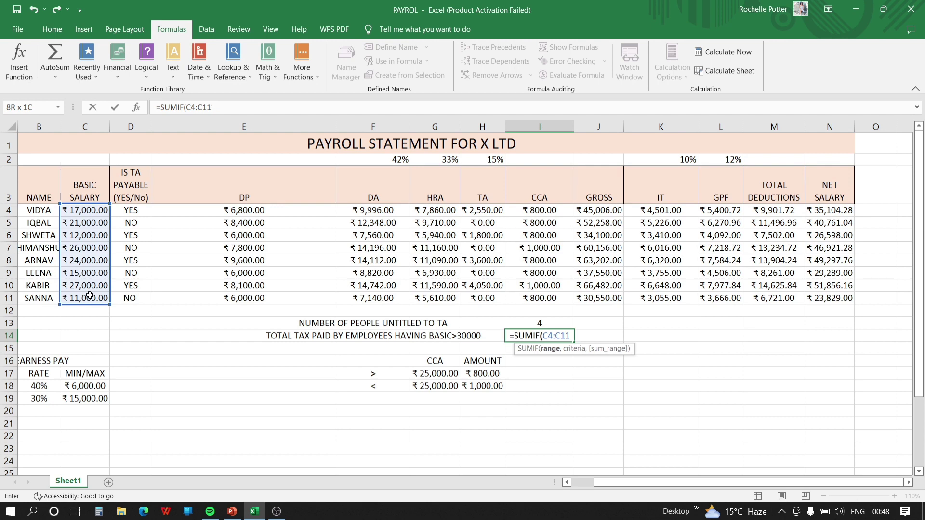
Try to complete the I14 SUMIF formula with the criterion ">30000" and the income tax range K4:K11
type("\"")
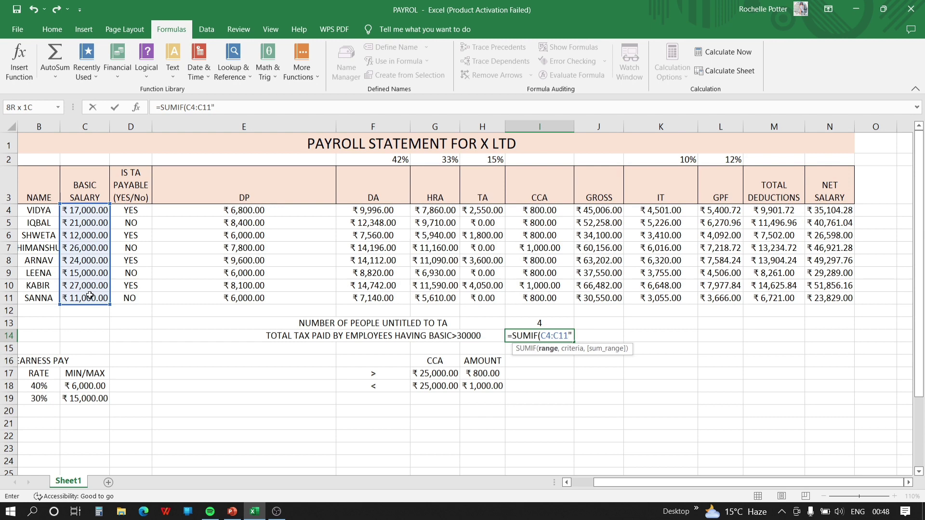
type(">300")
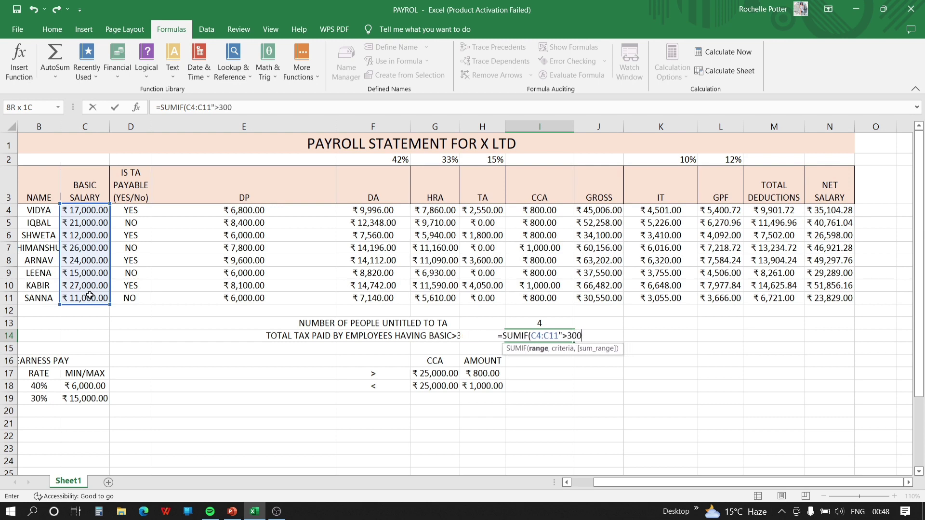
type("00")
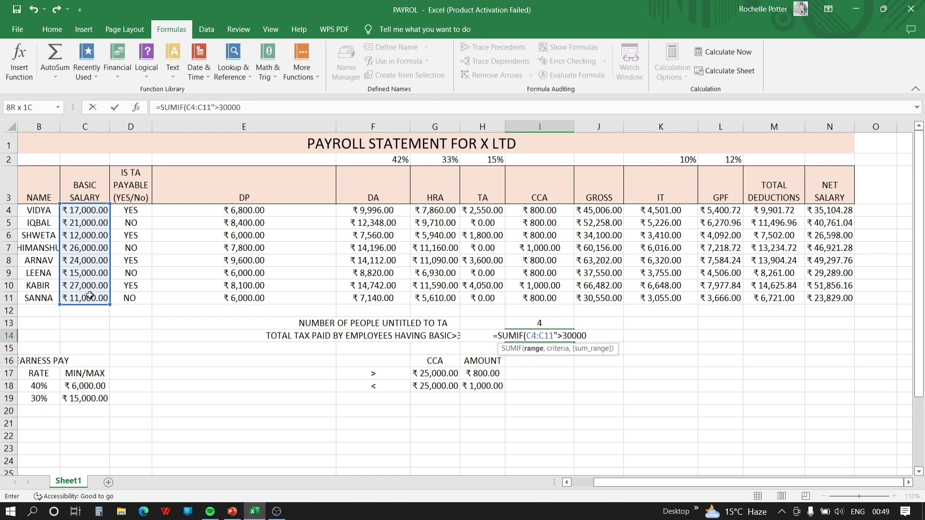
type("\"")
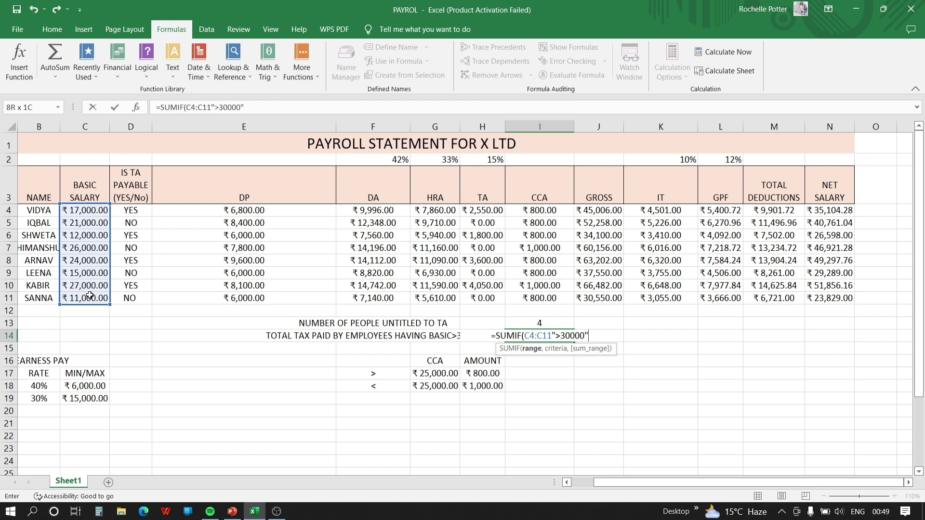
type(",")
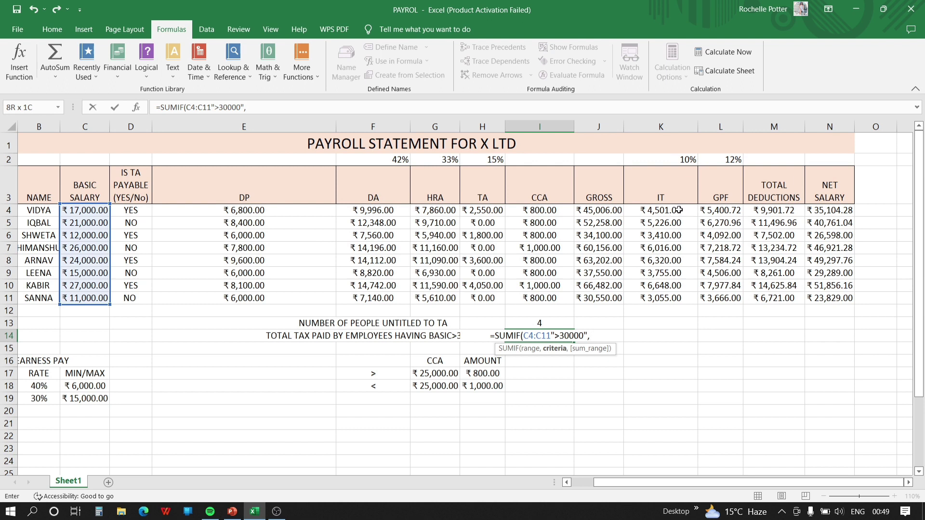
left_click_drag(679, 210, 688, 294)
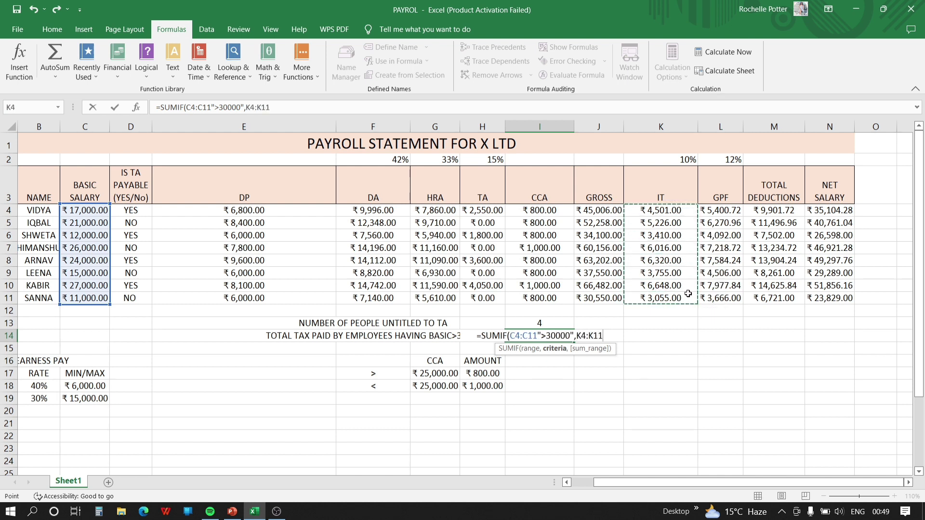
type(")")
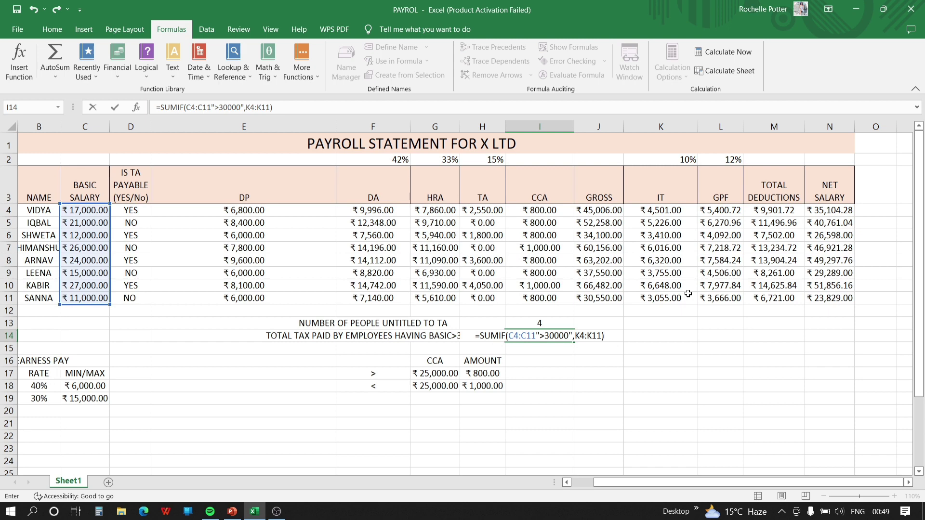
key("Return")
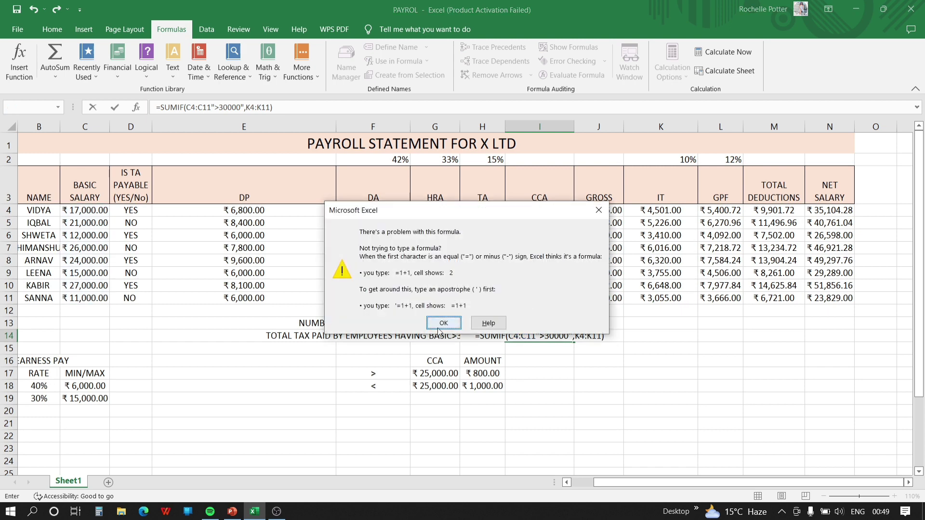
left_click(439, 325)
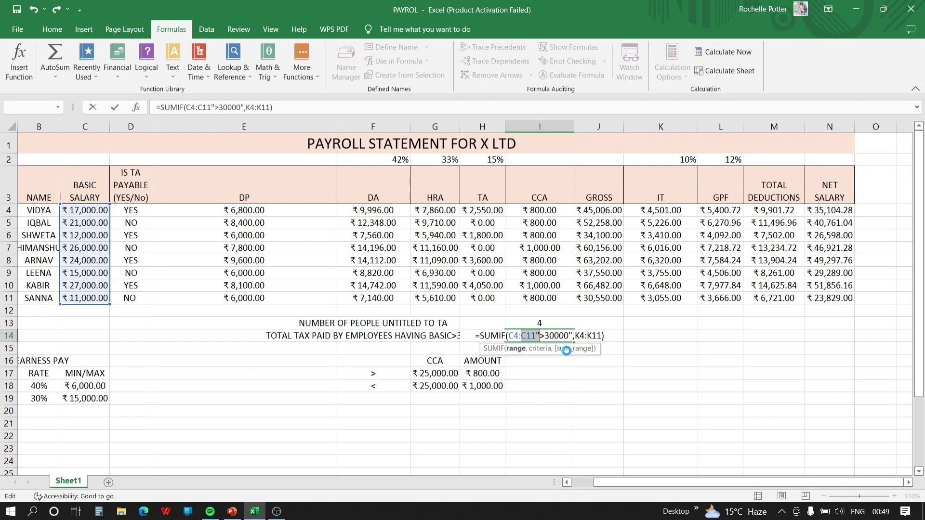
key("Return")
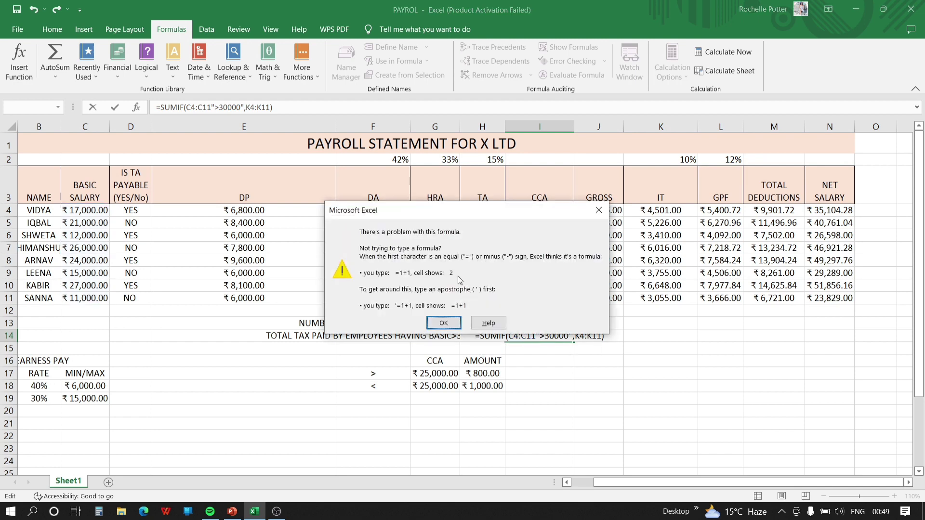
left_click(444, 322)
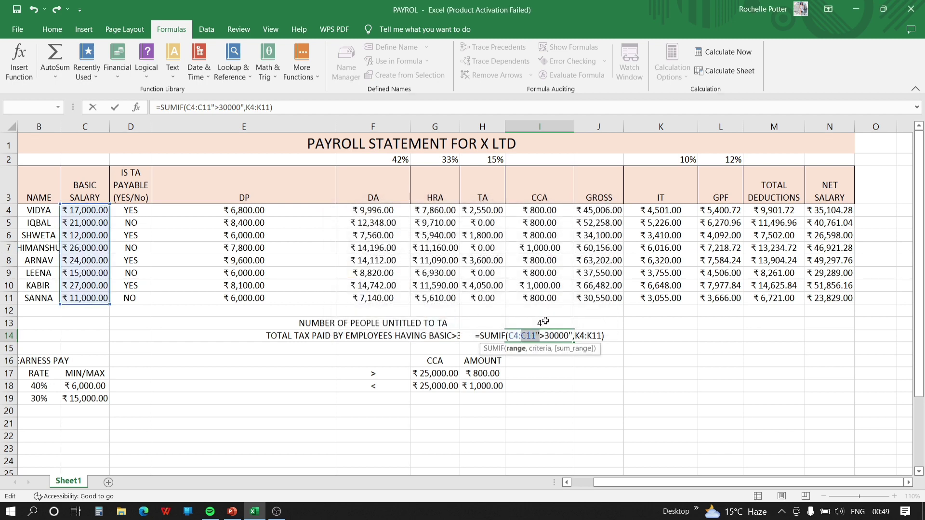
Erase the whole SUMIF formula from cell I14
left_click(604, 338)
key("BackSpace")
key("BackSpace")
key("BackSpace")
key("BackSpace")
key("BackSpace")
key("BackSpace")
key("BackSpace")
key("BackSpace")
key("BackSpace")
key("BackSpace")
key("BackSpace")
key("BackSpace")
key("BackSpace")
key("BackSpace")
key("BackSpace")
key("BackSpace")
key("BackSpace")
key("BackSpace")
key("BackSpace")
key("BackSpace")
key("BackSpace")
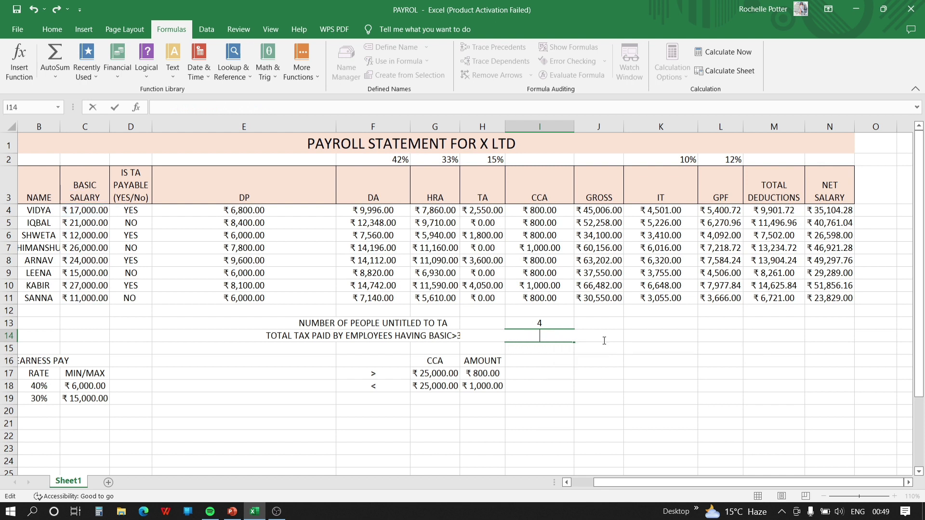
Re-enter the SUMIF formula in I14 with basic salary range C4:C11, criterion ">30000" and income tax range K4:K11
type("=S")
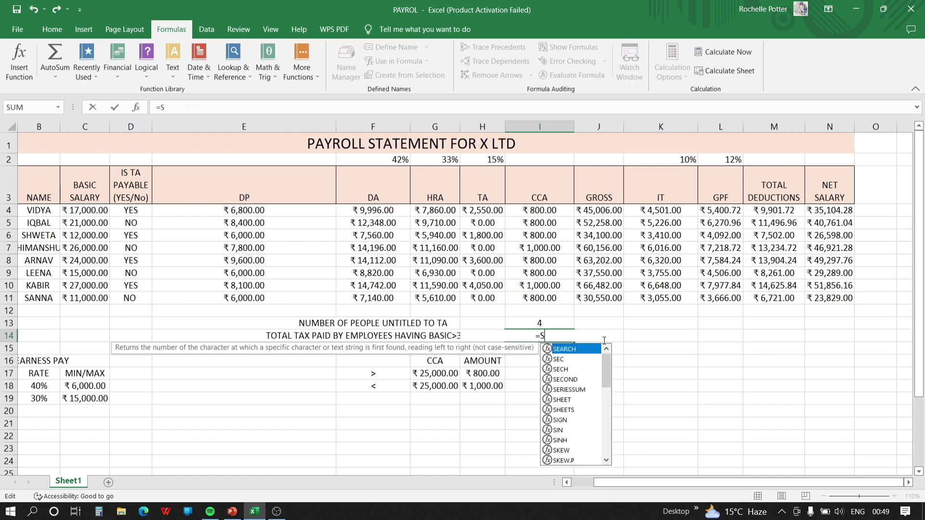
type("UMIF(")
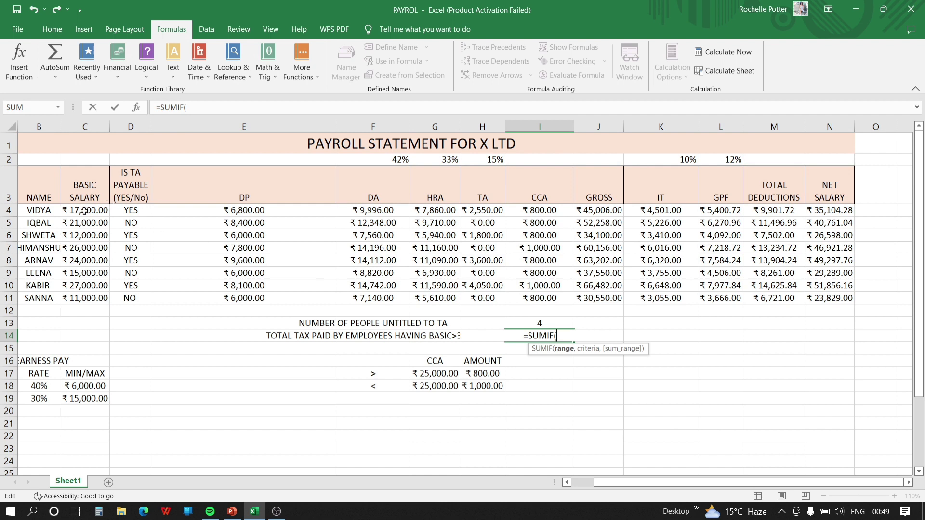
left_click_drag(86, 210, 102, 291)
type("\"")
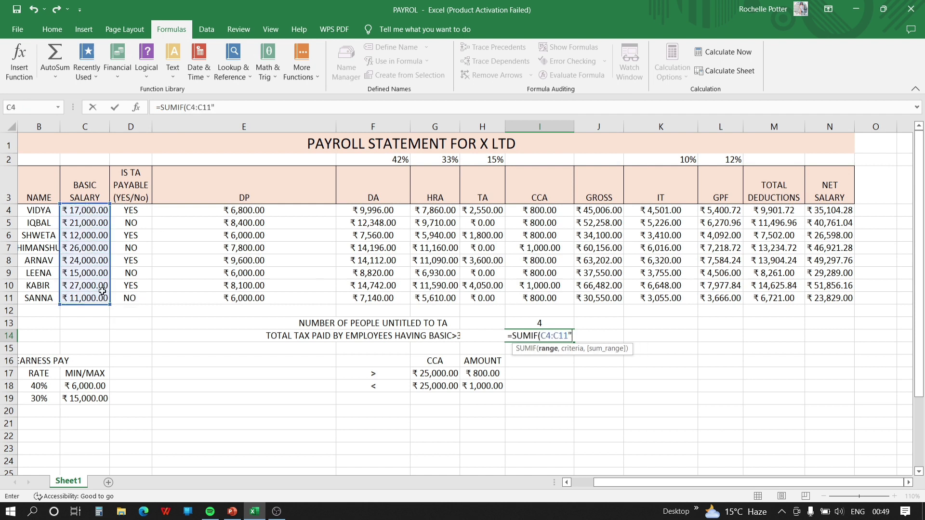
type(">")
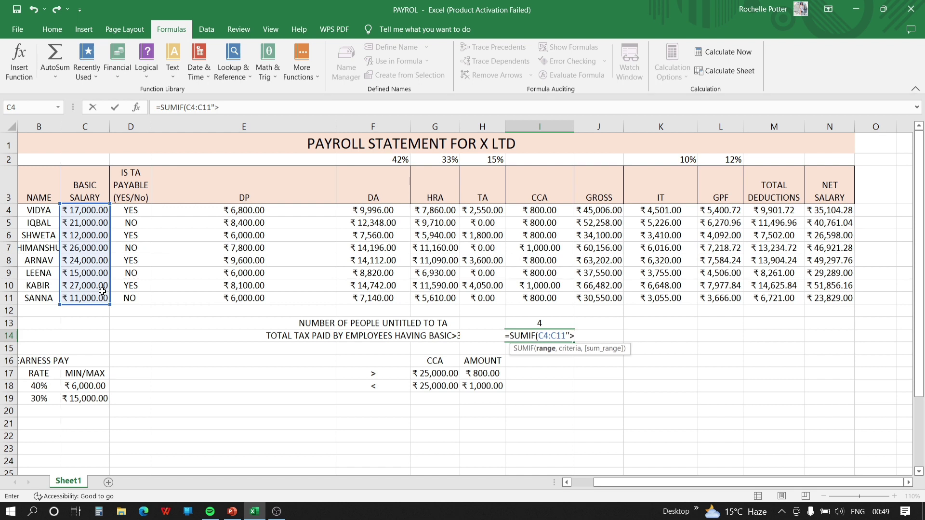
type("30000")
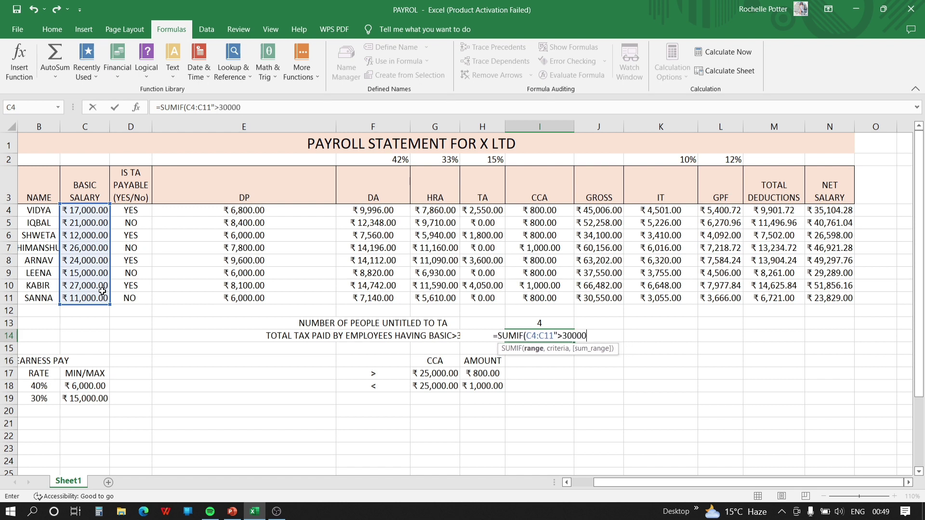
type("\",")
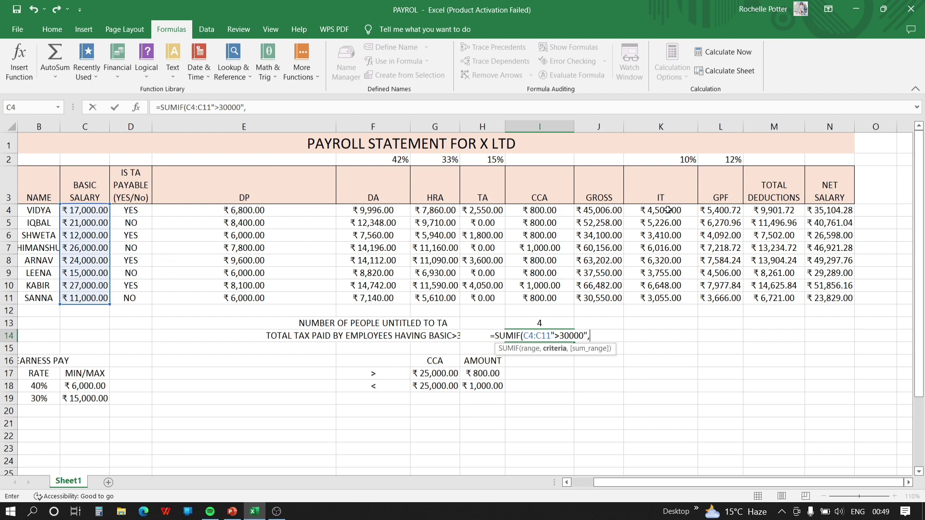
left_click_drag(669, 211, 678, 297)
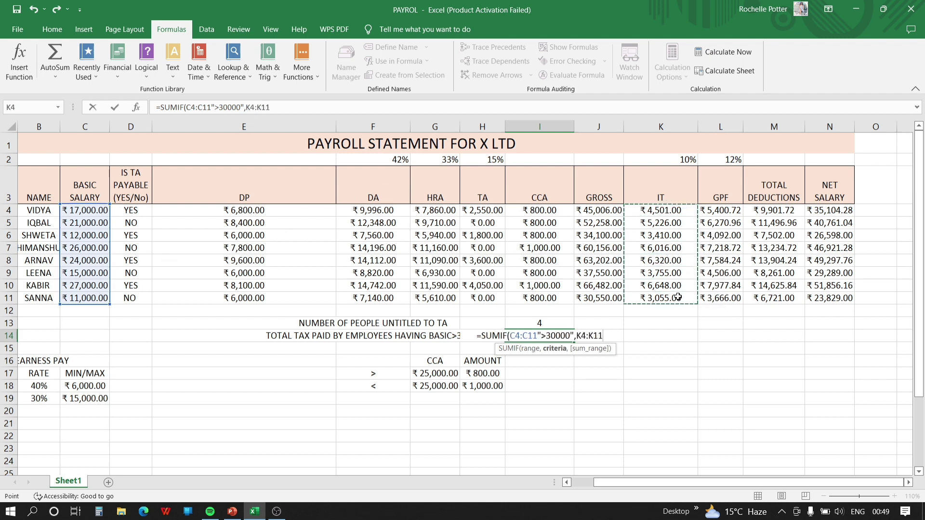
type(")")
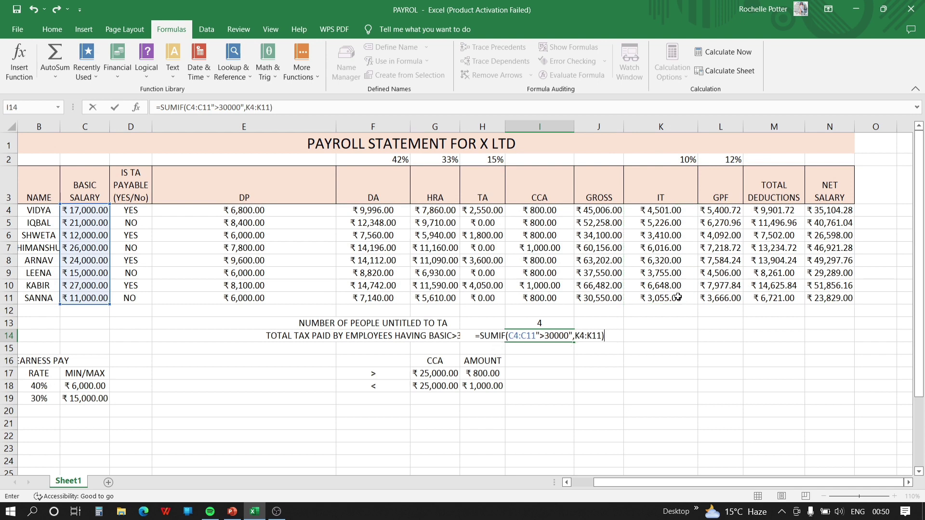
key("Return")
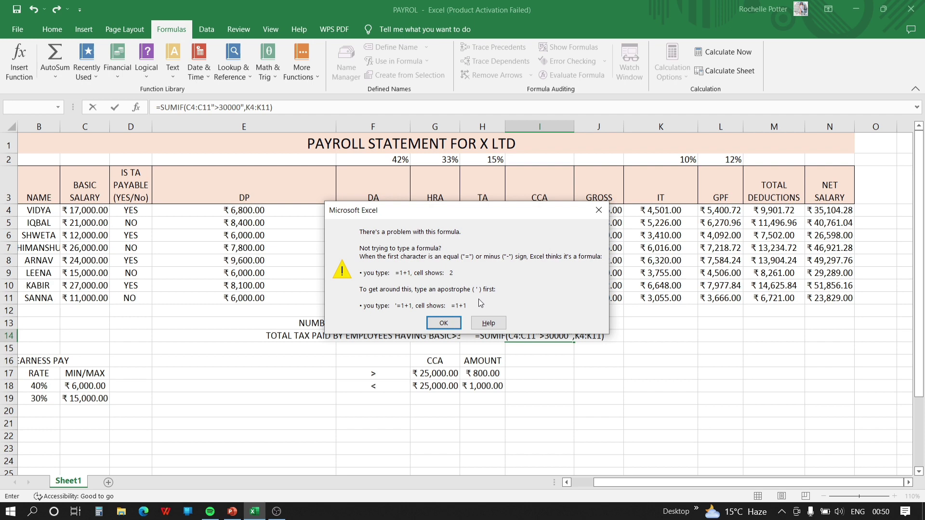
left_click(453, 328)
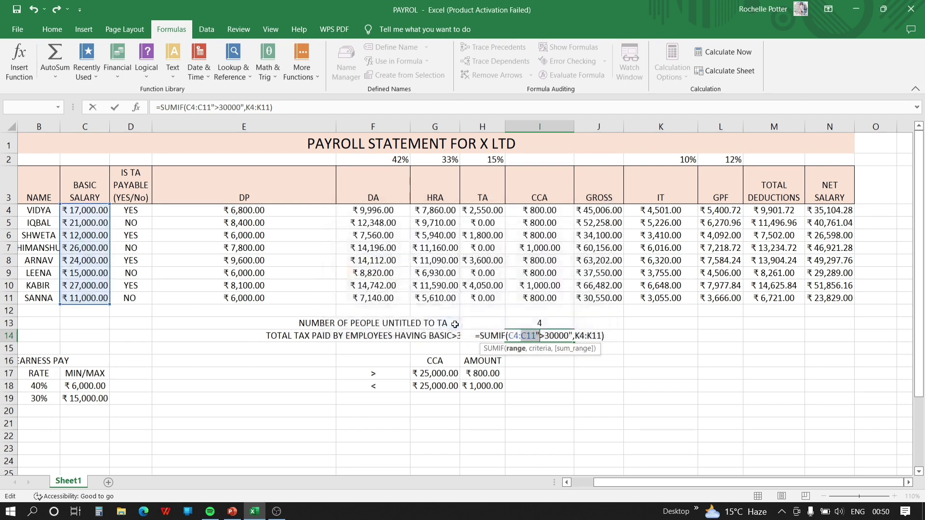
Insert the missing comma after C4:C11 so the I14 formula reads =SUMIF(C4:C11,">30000",K4:K11)
left_click(538, 335)
type(",")
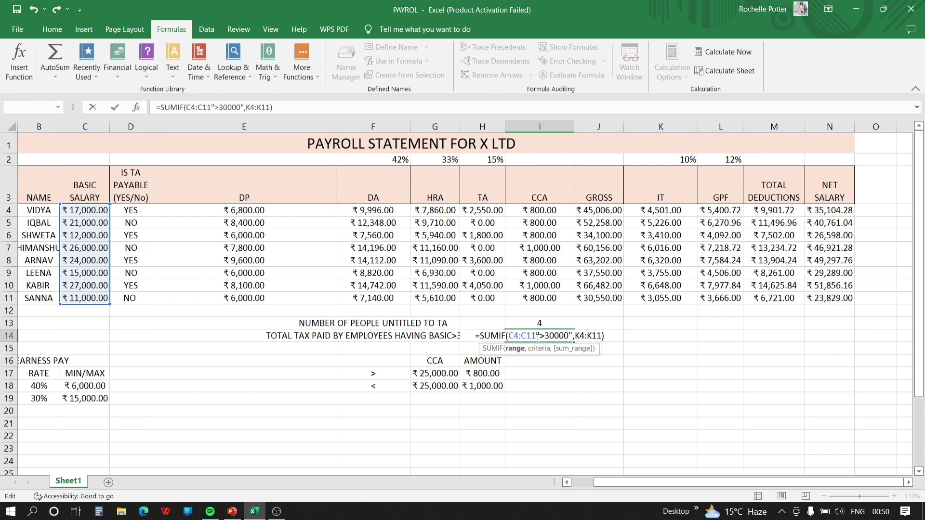
key("Return")
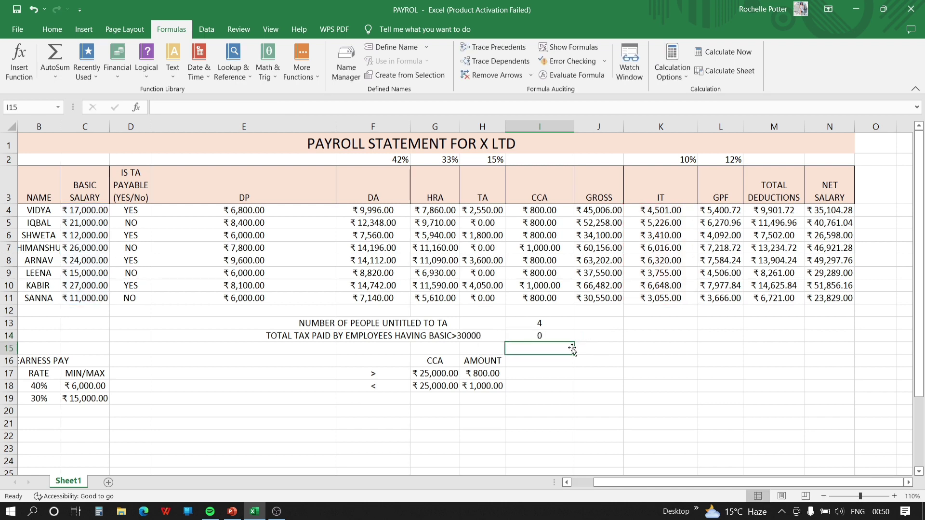
left_click(547, 333)
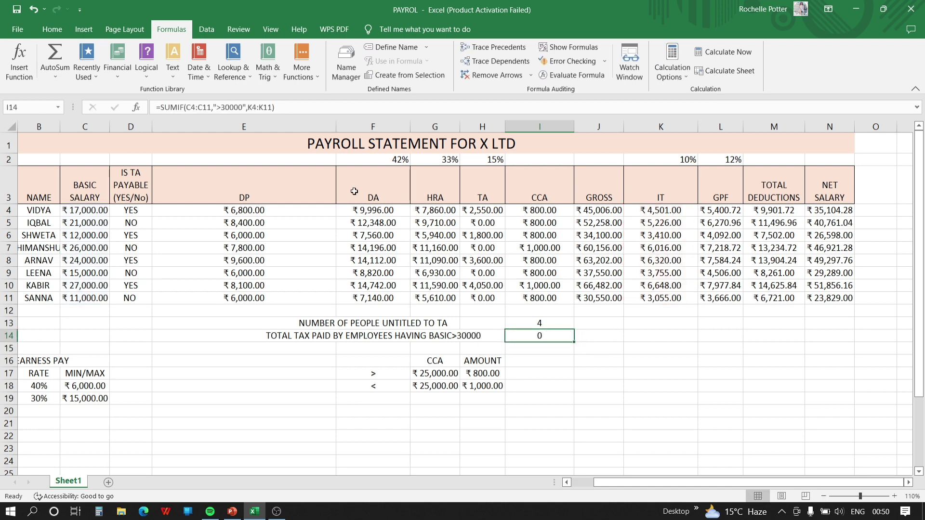